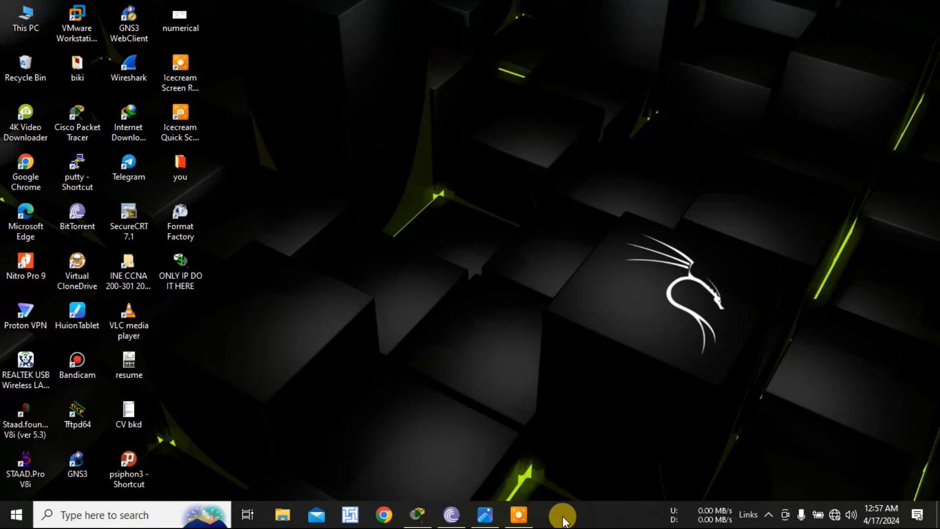
Examine the addressed topology in numerical.PNG and the matching routers in the Cisco Packet Tracer workspace
mouse_move(517, 516)
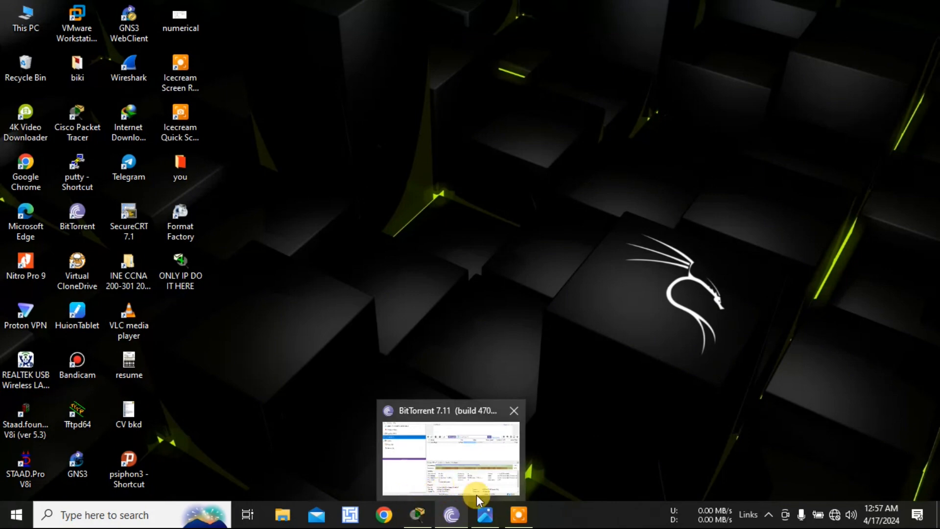
click(484, 516)
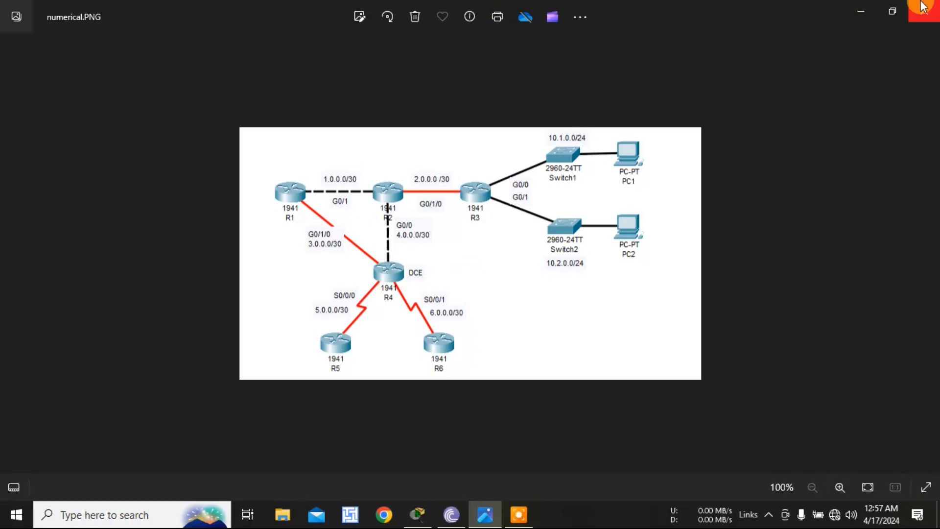
click(862, 10)
click(415, 513)
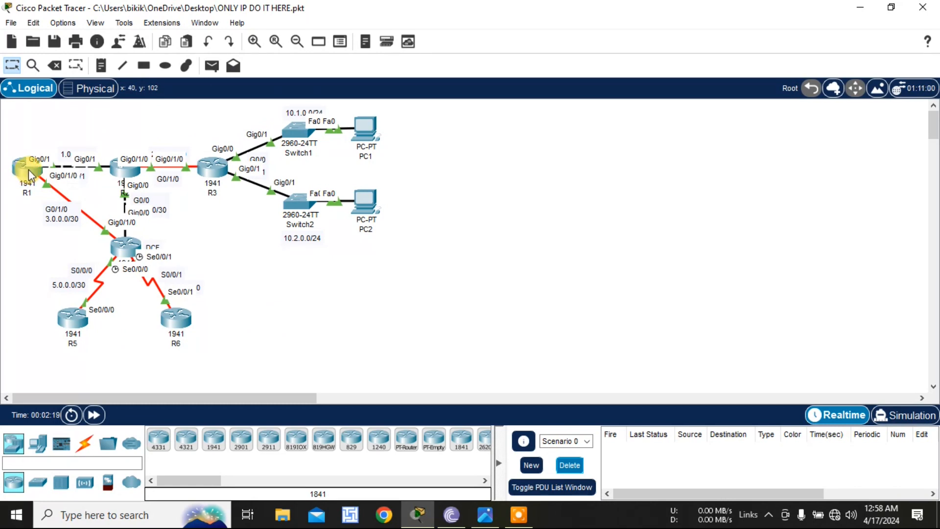
mouse_move(33, 173)
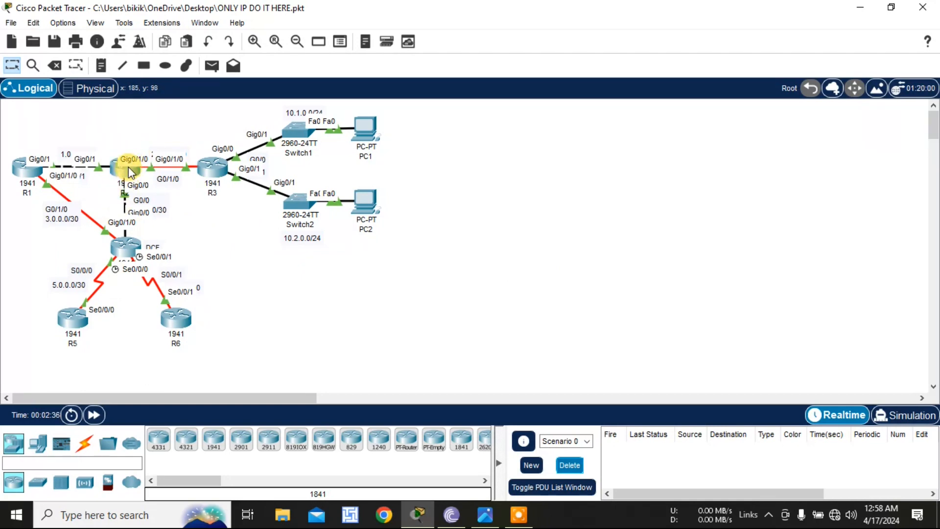
mouse_move(129, 168)
mouse_move(206, 168)
mouse_move(124, 245)
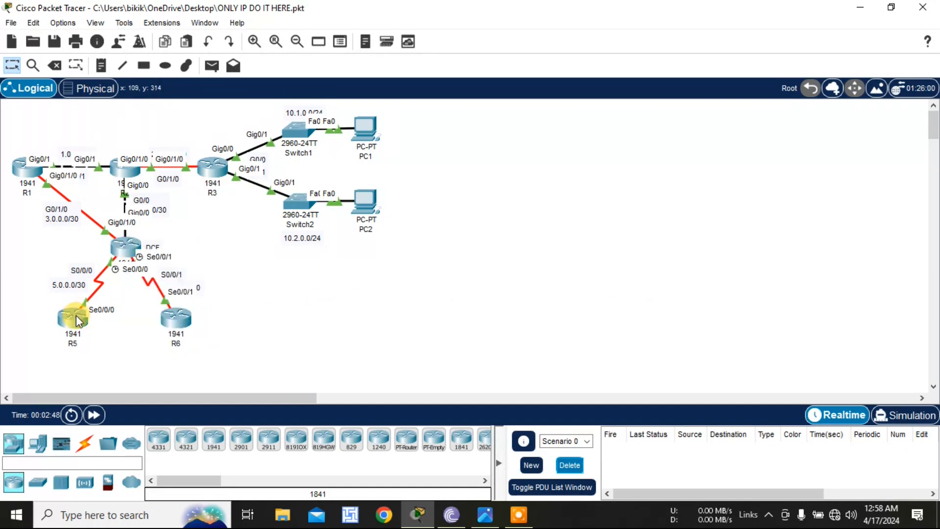
mouse_move(77, 320)
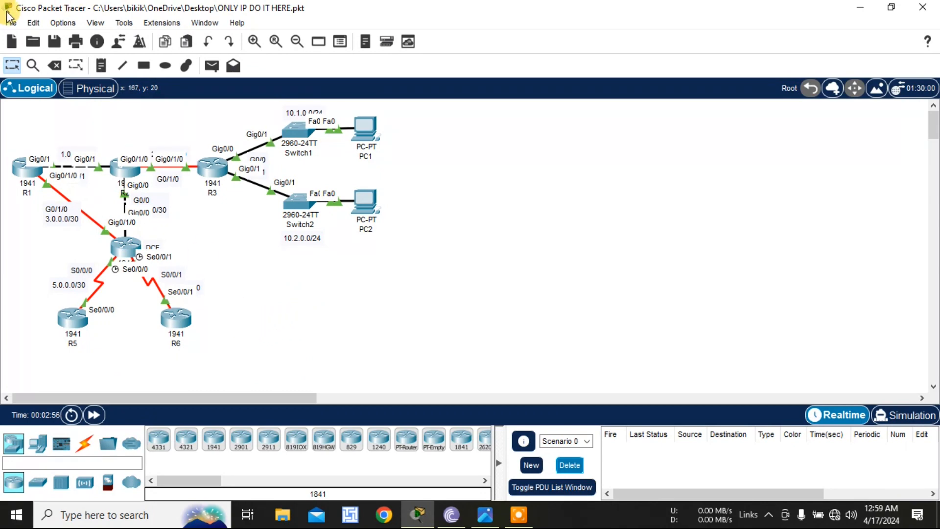
Open R1's command line and bring its window up in front of the numerical.PNG diagram
double_click(19, 171)
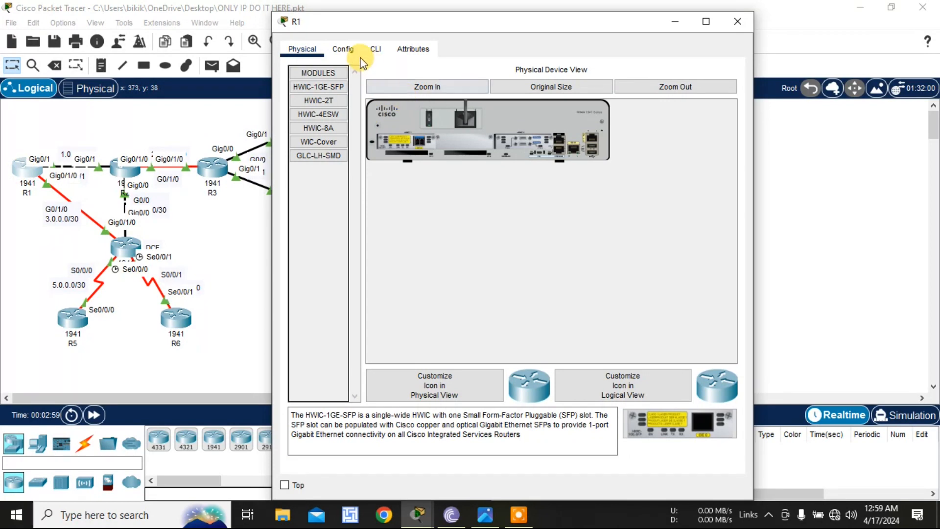
click(373, 49)
key(Return)
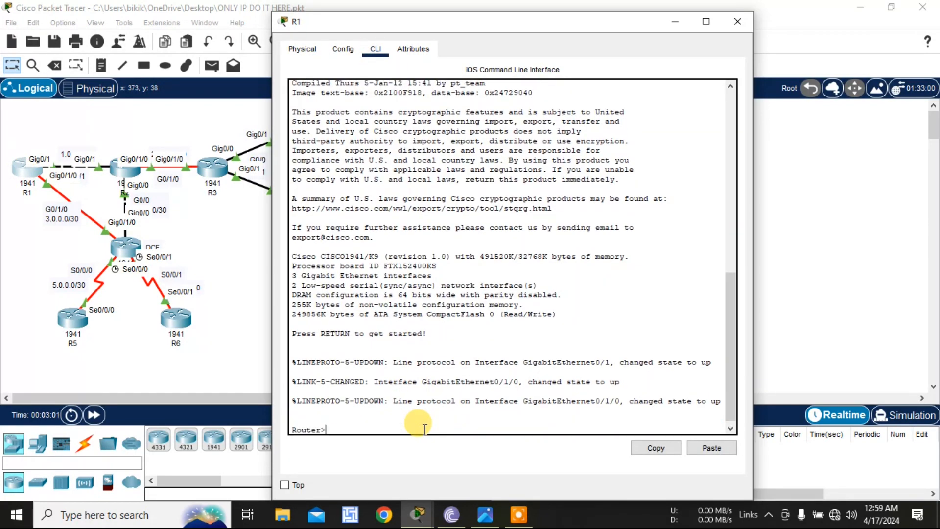
click(480, 517)
mouse_move(417, 514)
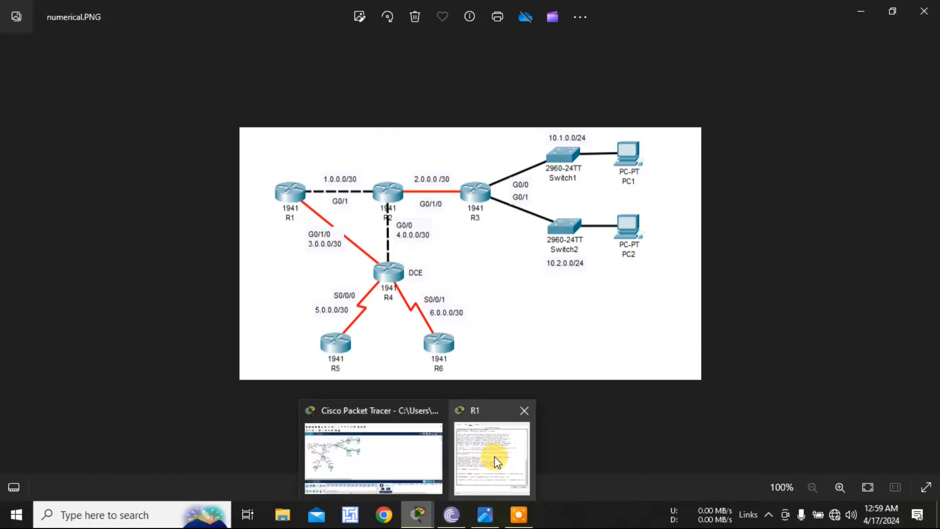
click(462, 487)
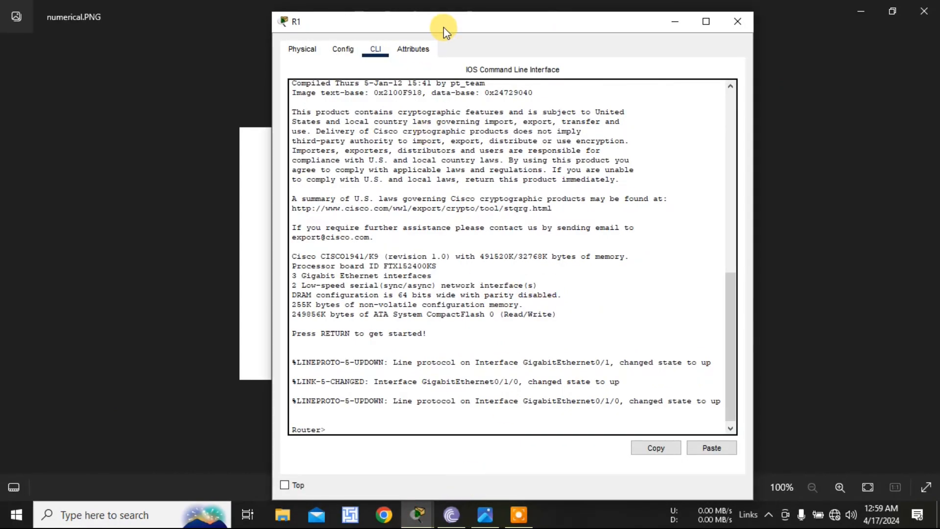
drag(442, 23, 632, 9)
Enter privileged mode and global configuration mode on R1 with en and conf t
text(en)
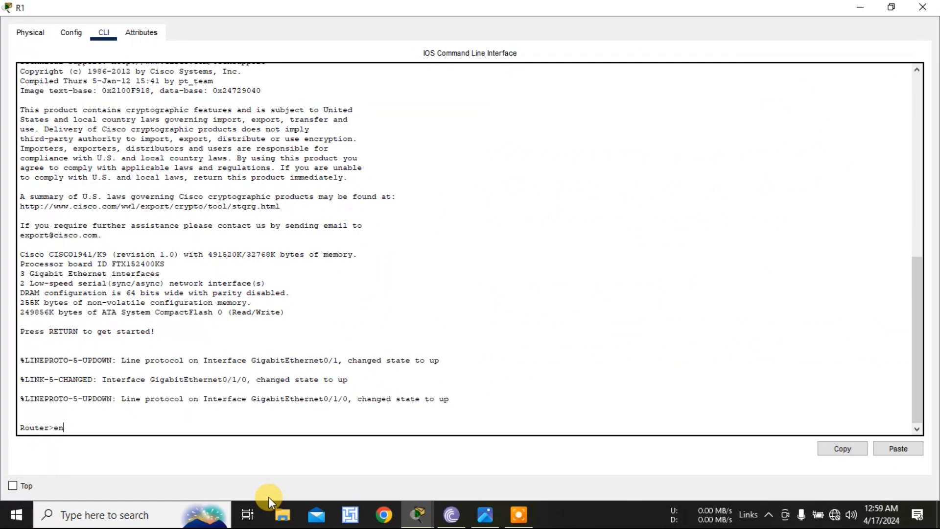
key(Return)
text(conf )
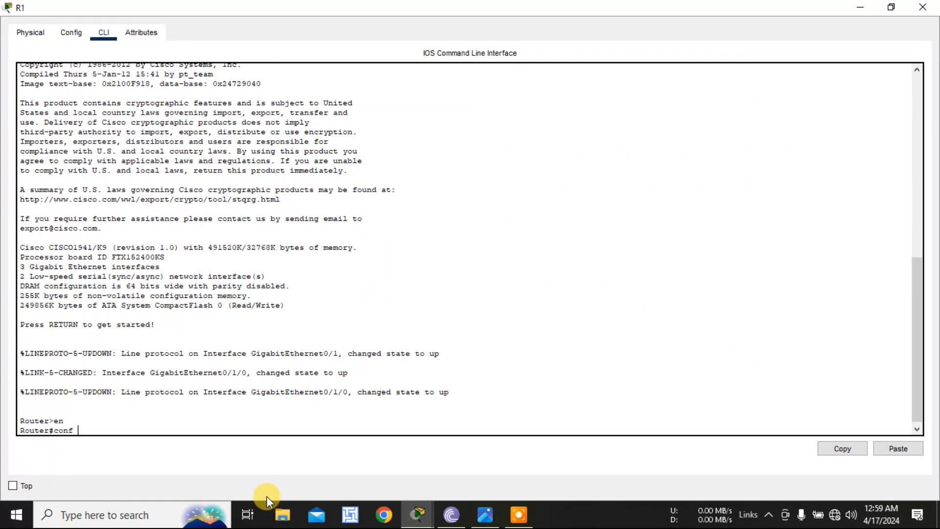
text(t)
key(Return)
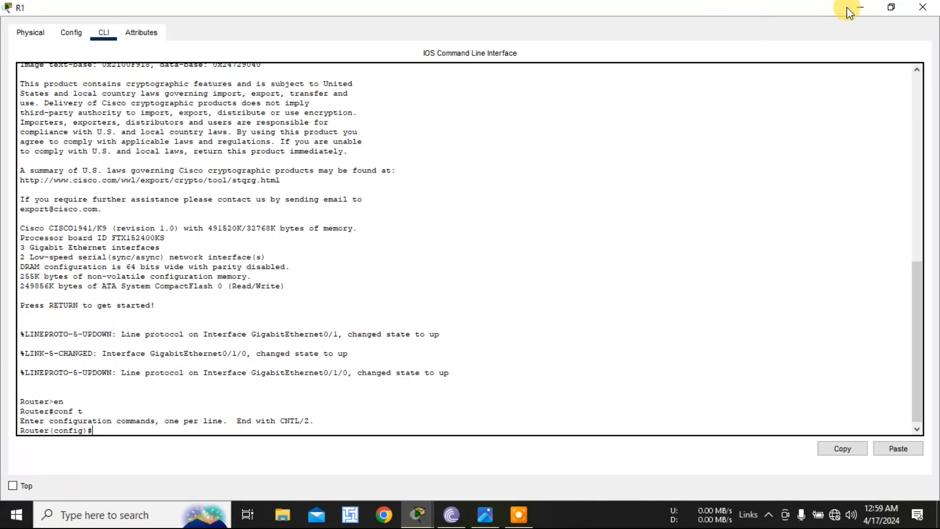
Restore R1's window to its smaller size and place it beside the R1 part of the topology diagram
click(890, 7)
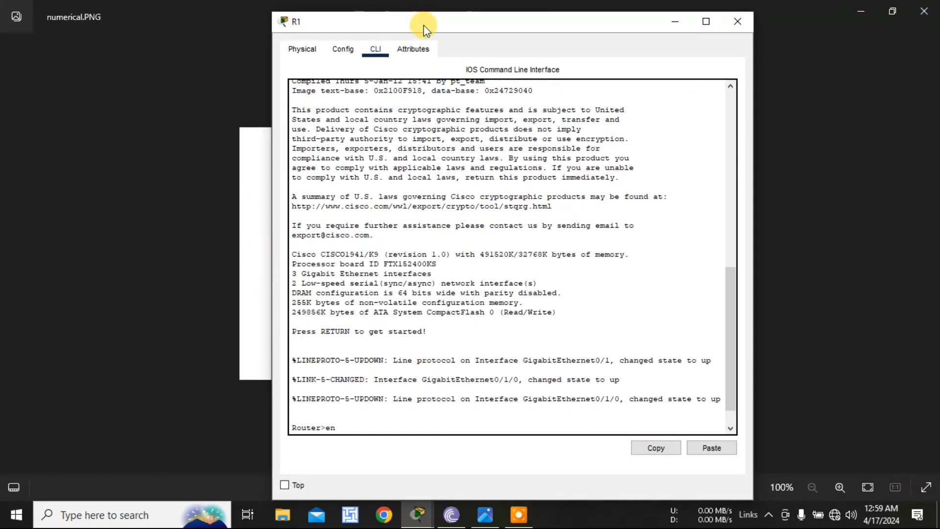
drag(424, 25, 591, 25)
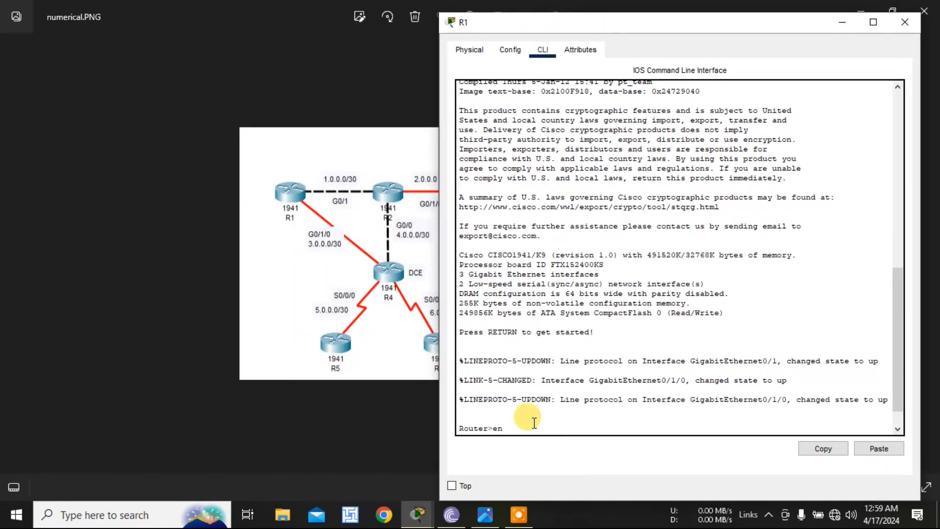
key(Return)
text(conf t)
key(Return)
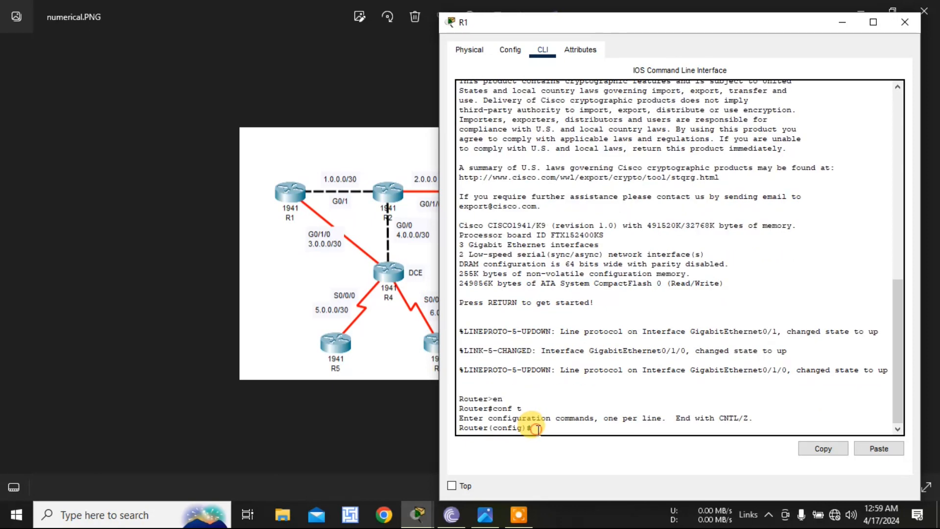
click(218, 521)
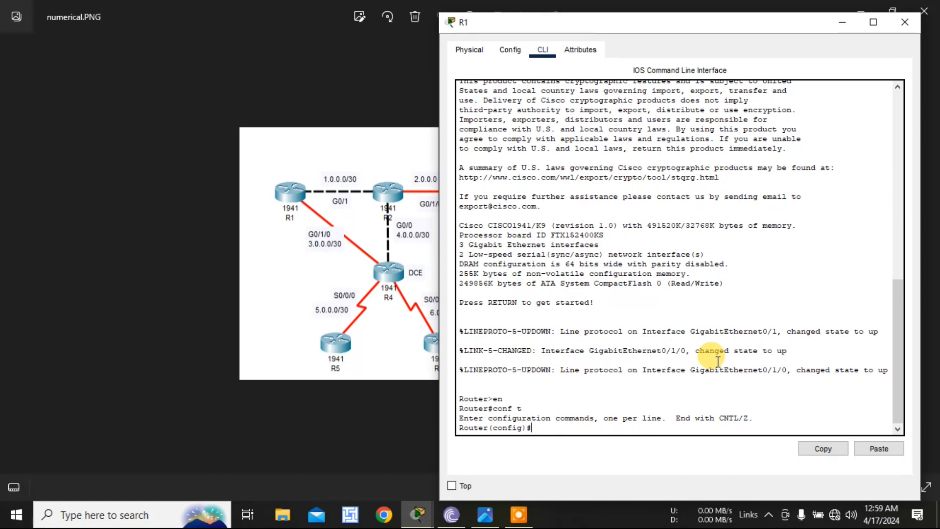
Start RIP routing on R1, list the available router commands, and set RIP to version 2
text(router )
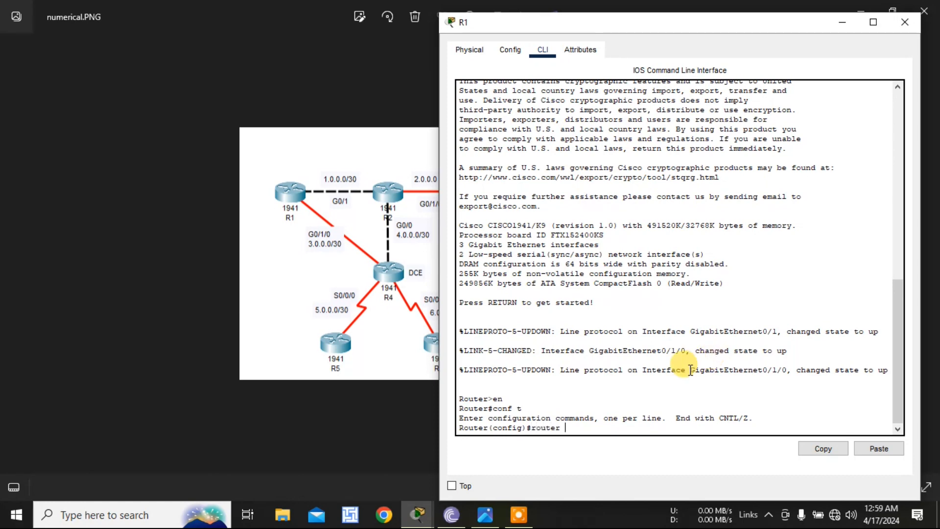
text(rip)
key(Return)
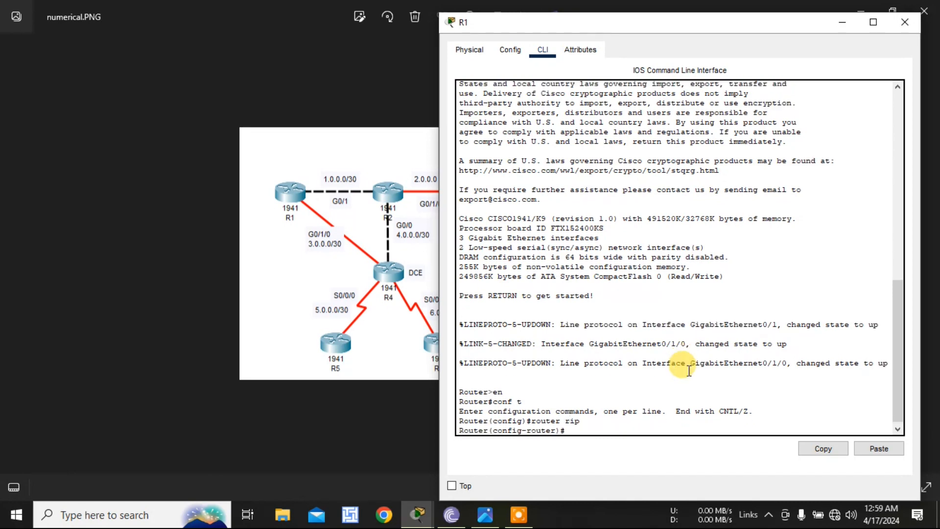
text(?)
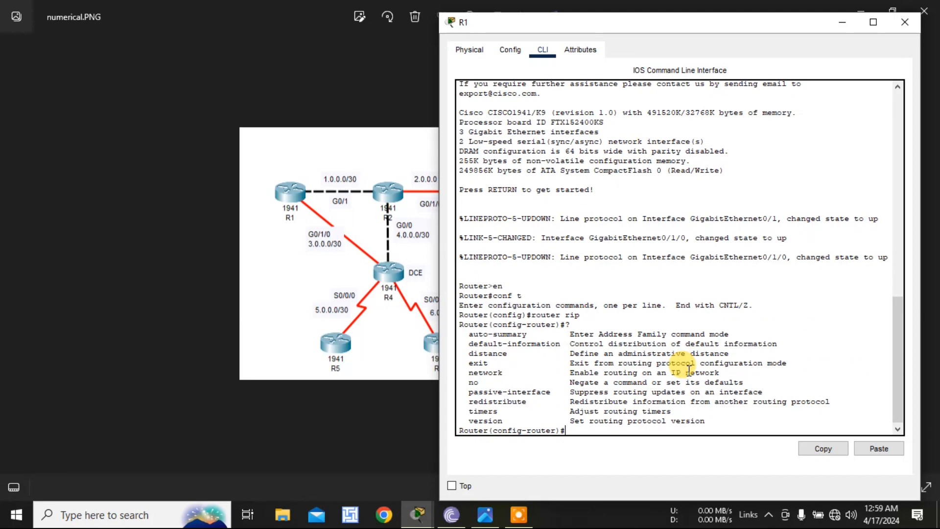
text(v)
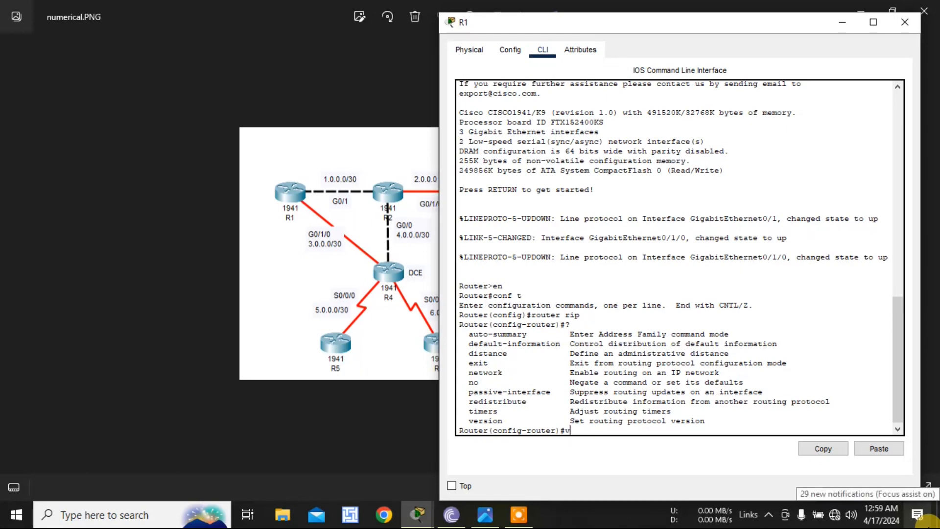
text(er)
key(Tab)
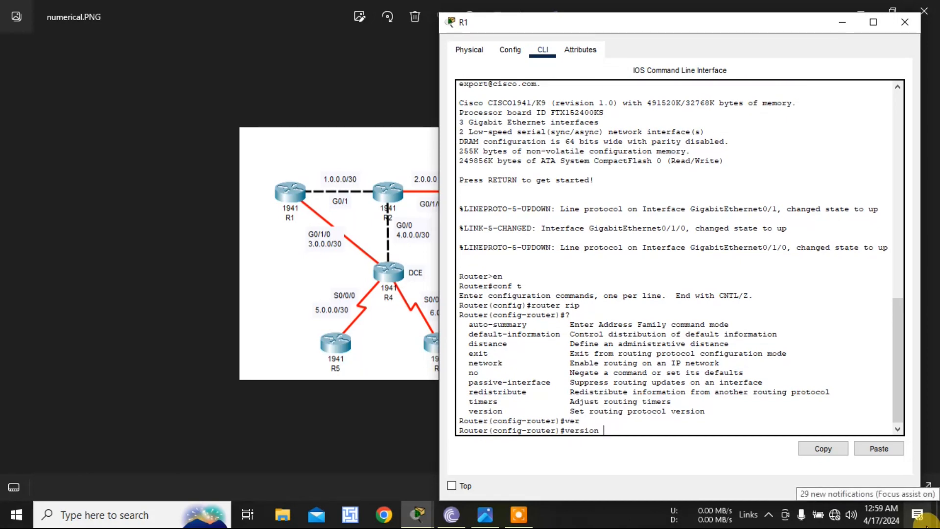
text(2)
key(Return)
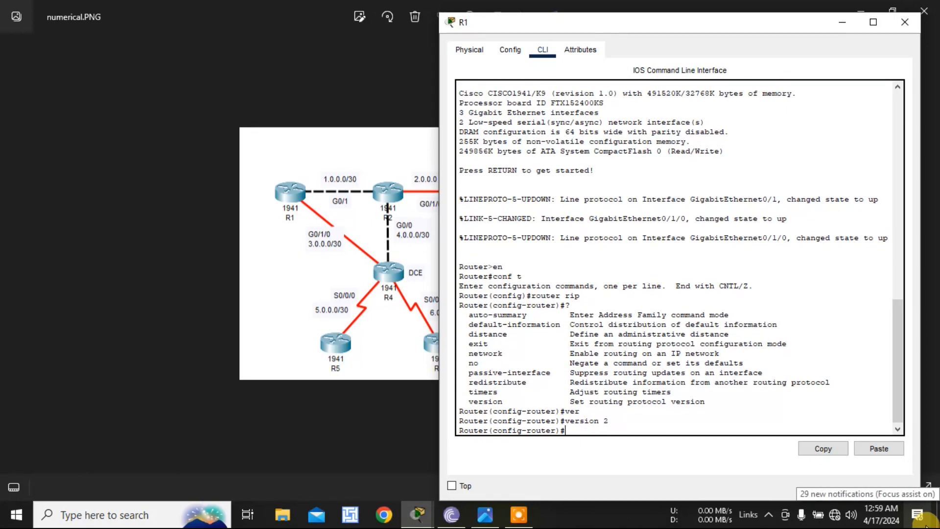
List the RIP commands again and disable automatic summarization on R1 with no auto-summary
text(?)
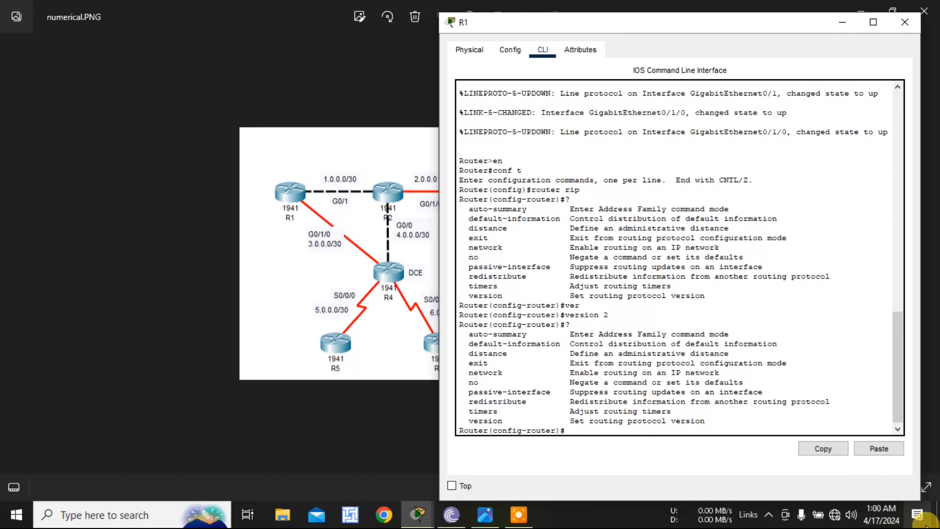
text(no aut)
key(Tab)
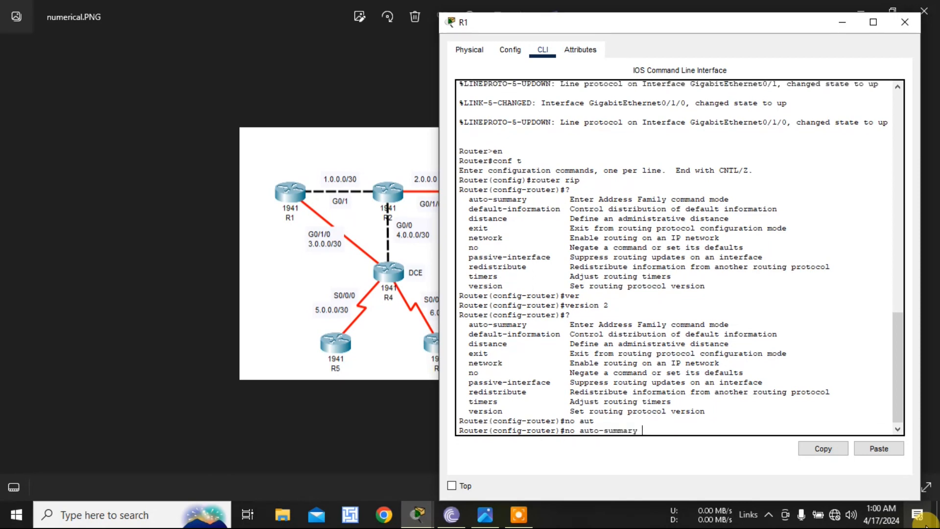
key(Return)
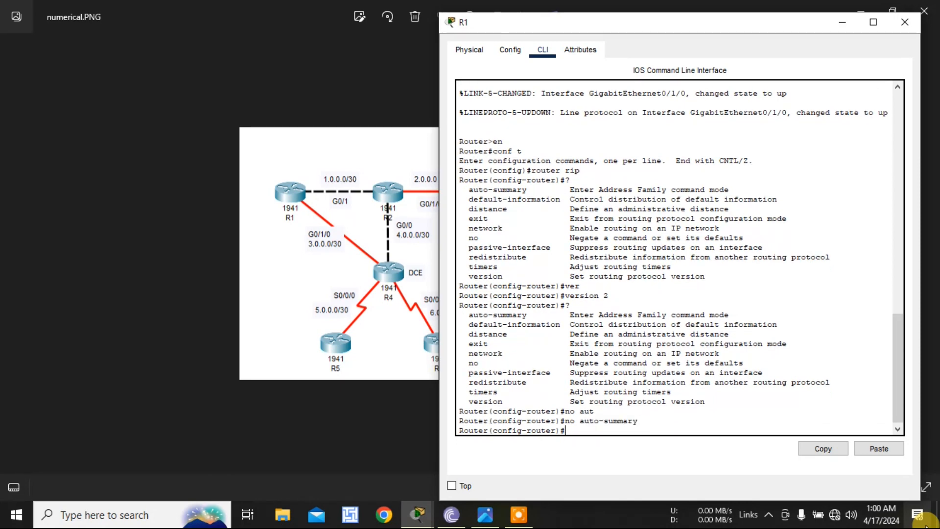
Consult the RIP command help and advertise network 1.0.0.0 on R1
text(n)
key(BackSpace)
key(BackSpace)
text(?)
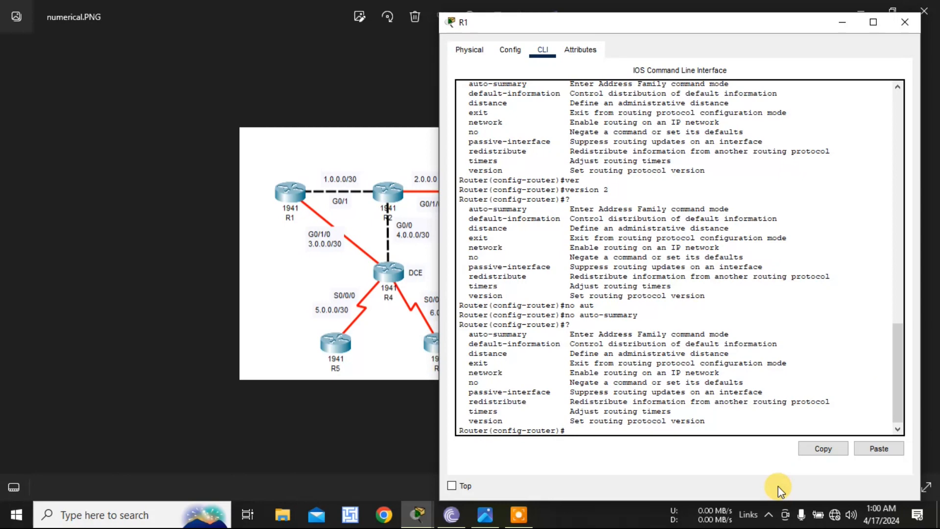
key(Tab)
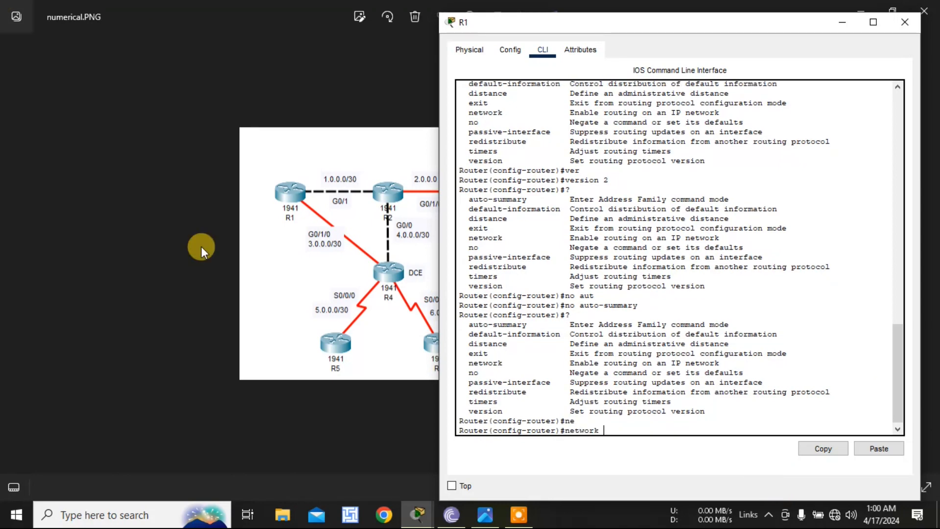
text(1.0.0.0)
key(Return)
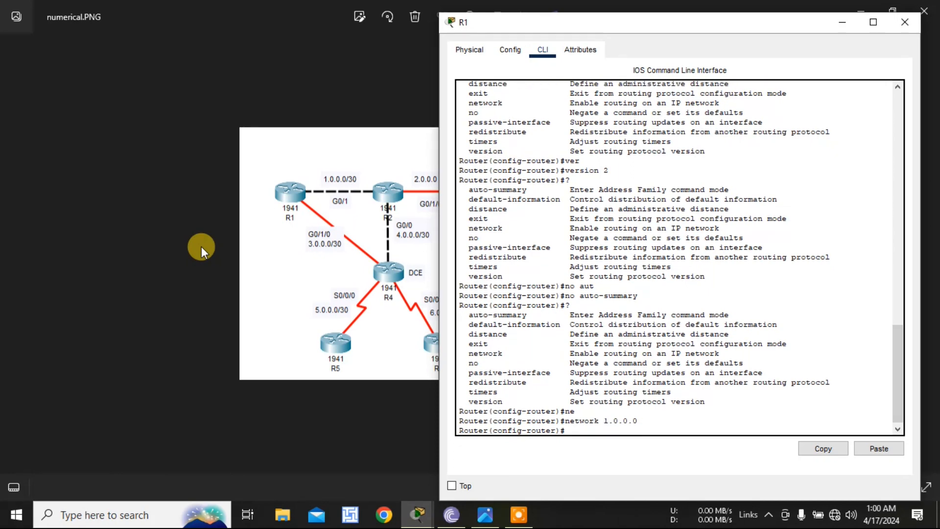
Advertise network 3.0.0.0 in R1's RIP configuration by reusing the previous network command
key(Up)
key(Left)
key(Left)
key(BackSpace)
text(3)
key(Return)
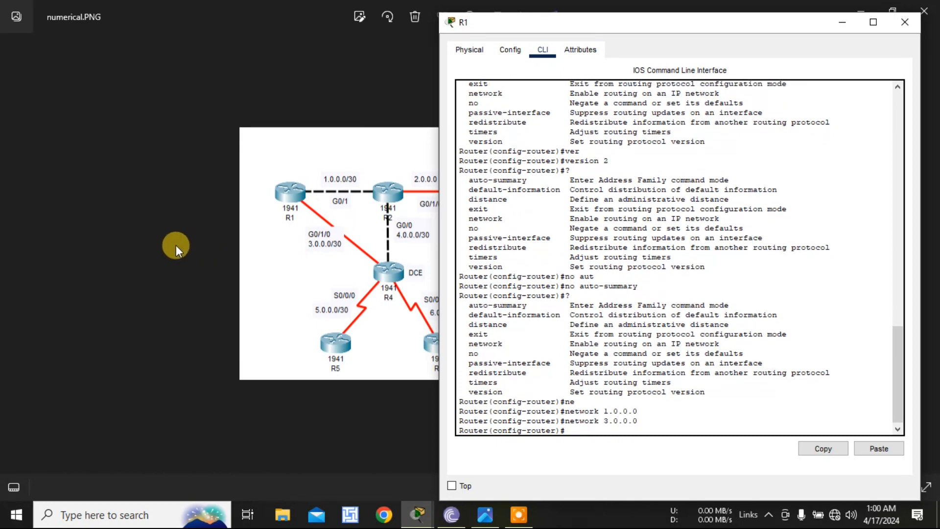
Close R1's window, return to the Packet Tracer workspace, and open R2's command line
click(906, 28)
click(414, 518)
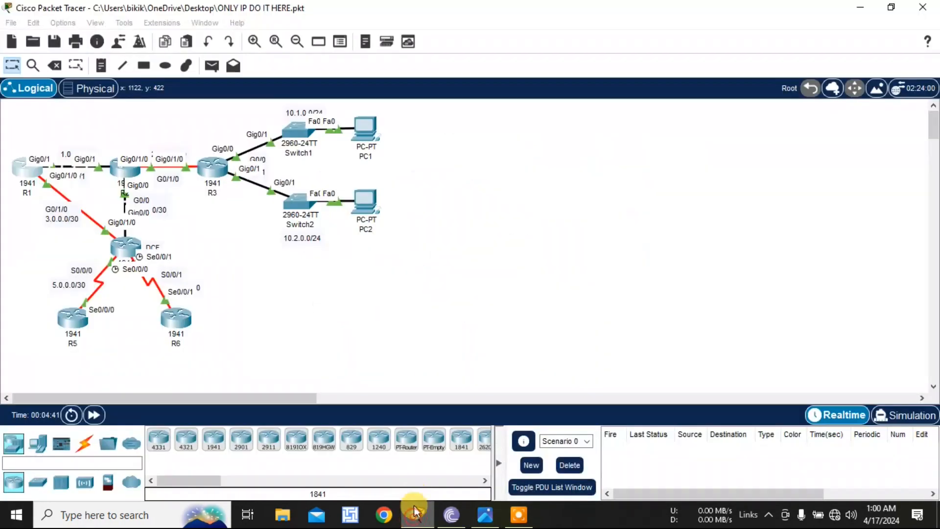
click(128, 169)
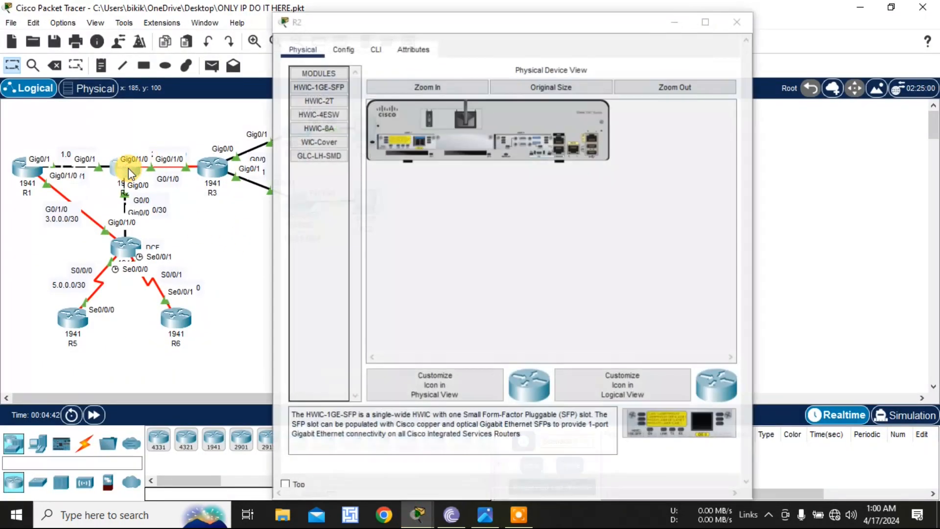
click(373, 49)
key(Return)
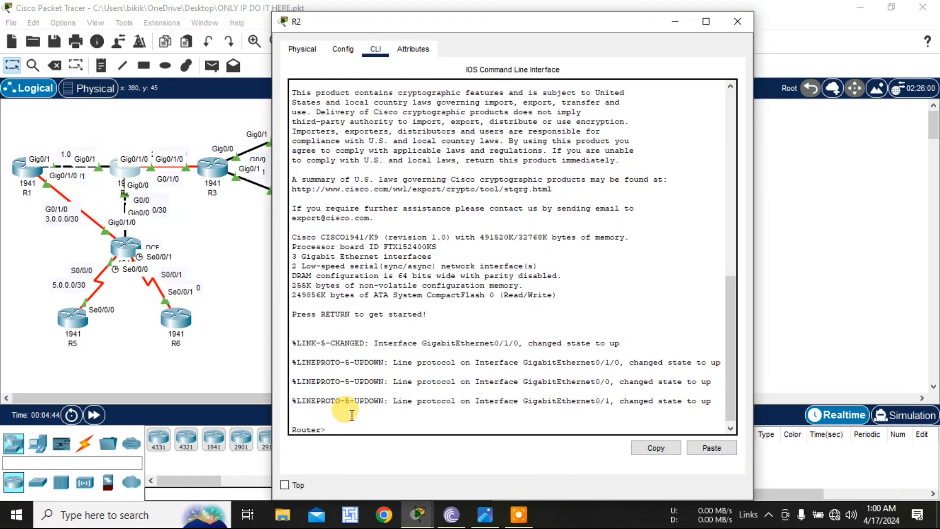
Enter privileged mode and global configuration mode on R2 with en and config t
text(en)
key(Return)
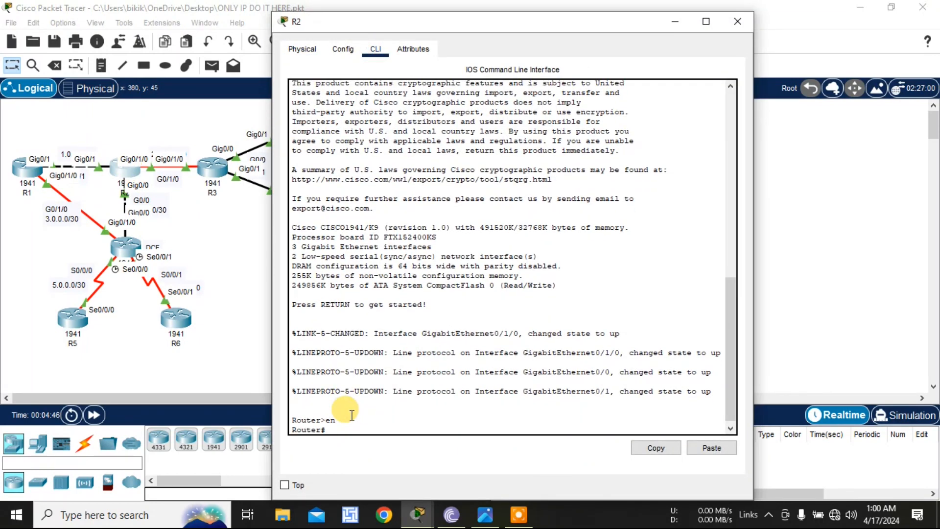
text(config t)
key(Return)
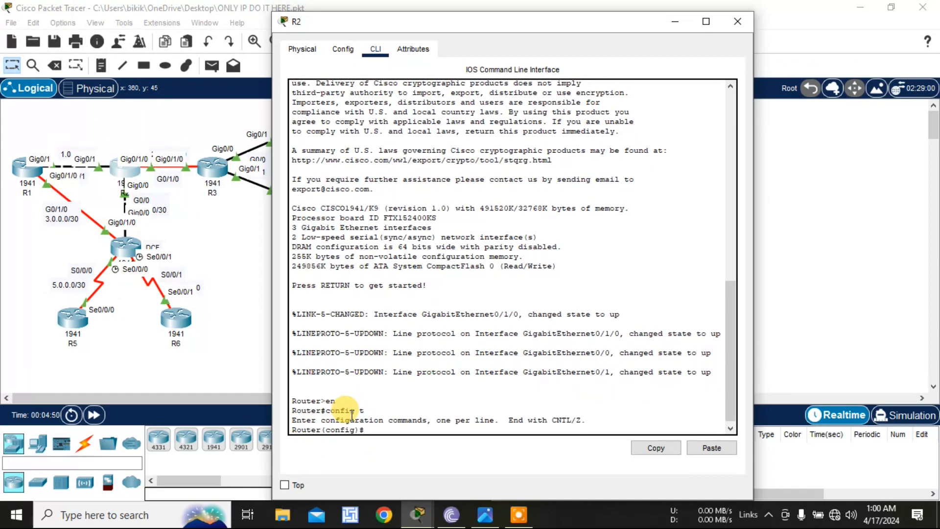
List the available routing protocols on R2, enter RIP router configuration, and set RIP to version 2
text(router ?)
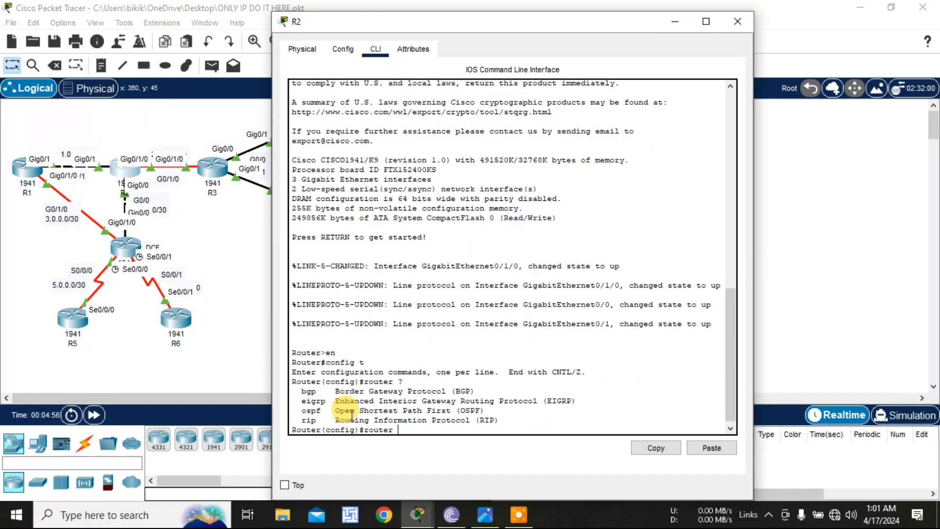
text(rip)
key(Return)
text(b)
key(BackSpace)
text(v)
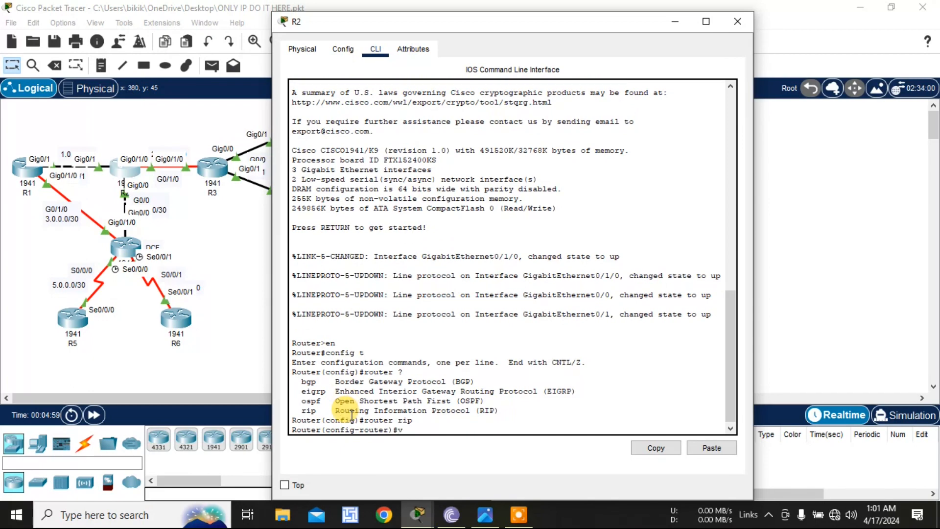
text(er)
key(Tab)
text(2)
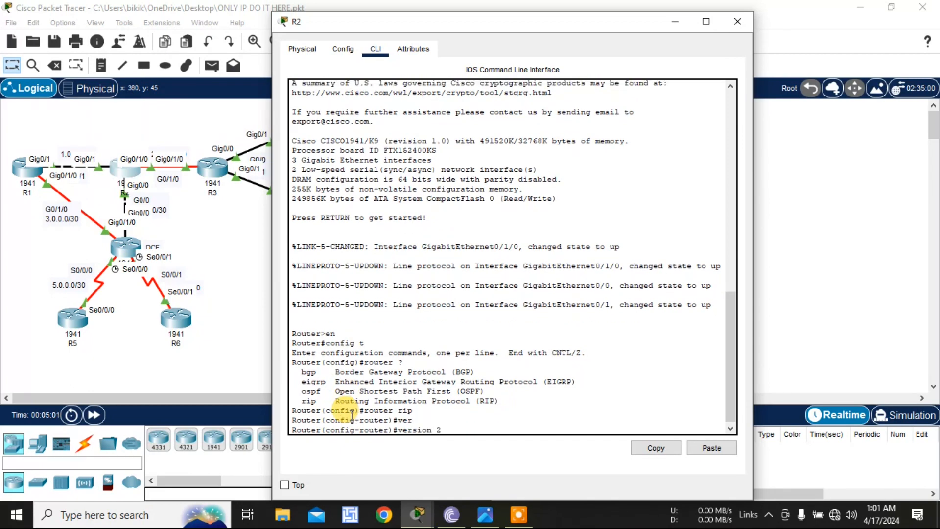
key(Return)
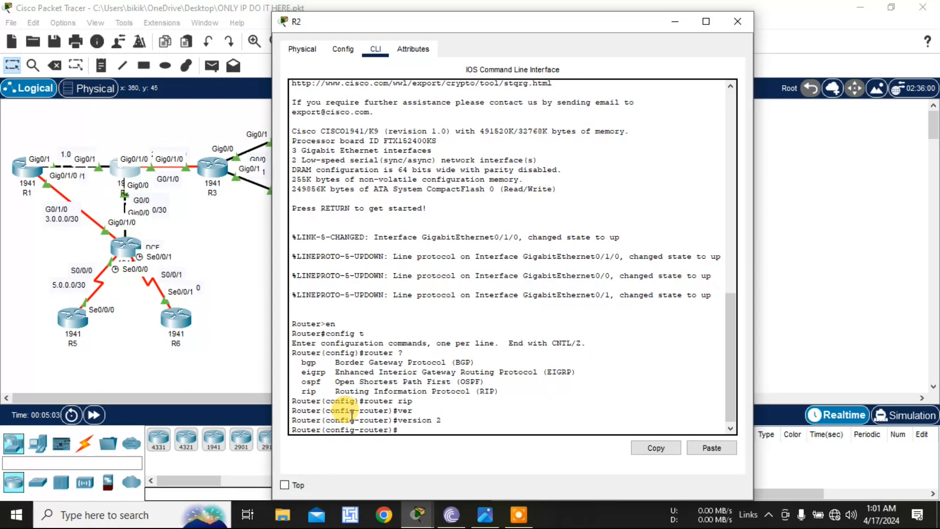
Disable automatic route summarization in R2's RIP configuration with no auto-summary
text(no au)
text(t)
key(Tab)
key(Return)
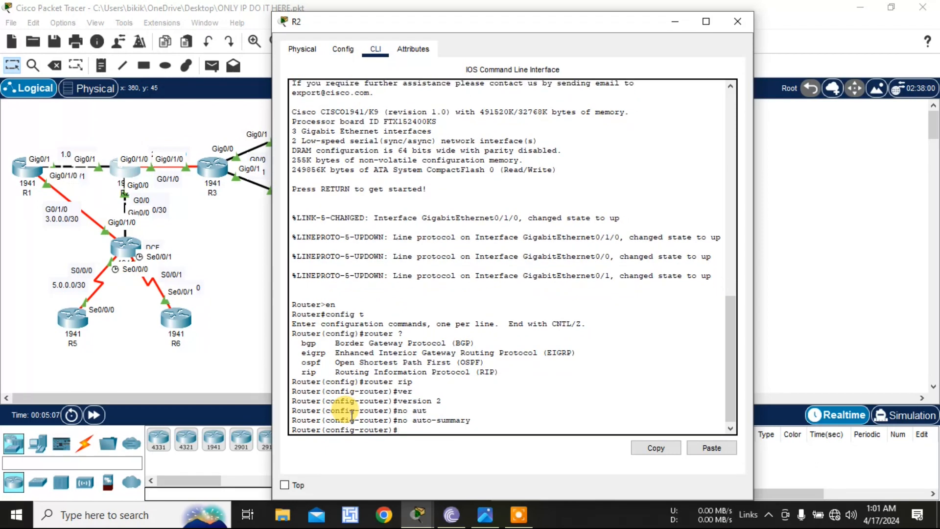
Check R2's connected networks in the numerical.PNG topology image and advertise network 1.0.0.0 in R2's RIP configuration
text(net)
key(Tab)
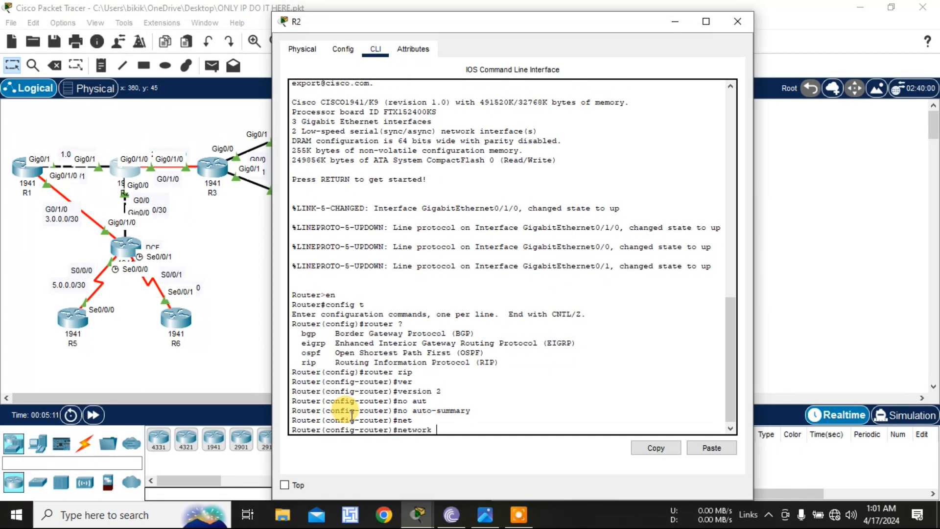
click(485, 514)
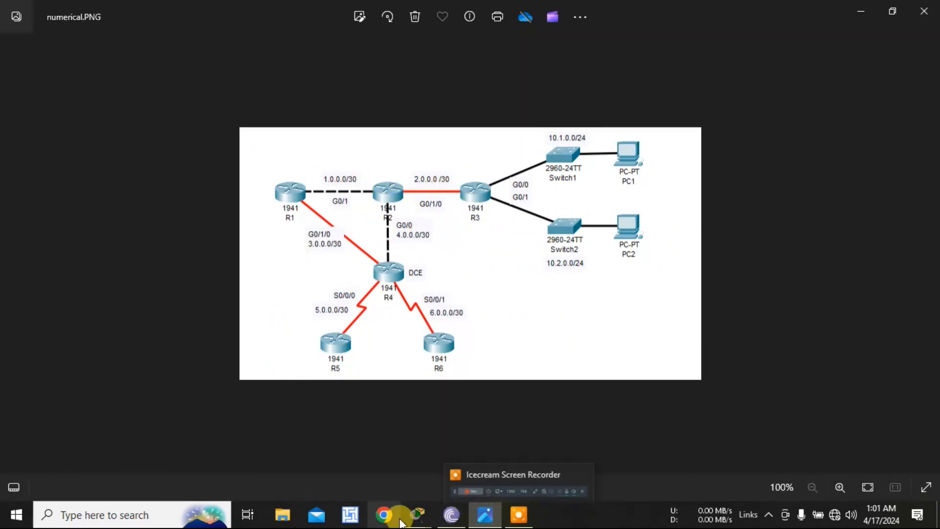
mouse_move(416, 517)
click(469, 468)
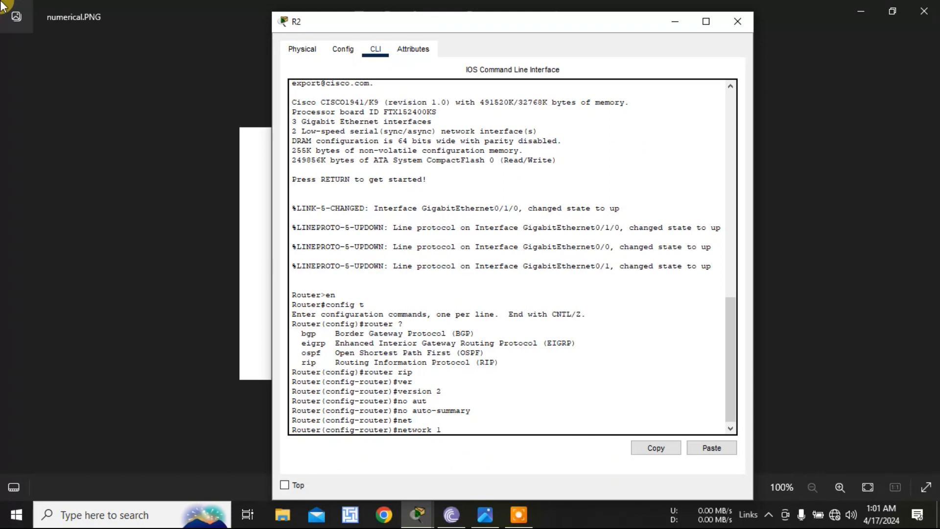
text(.0.0.0)
key(Return)
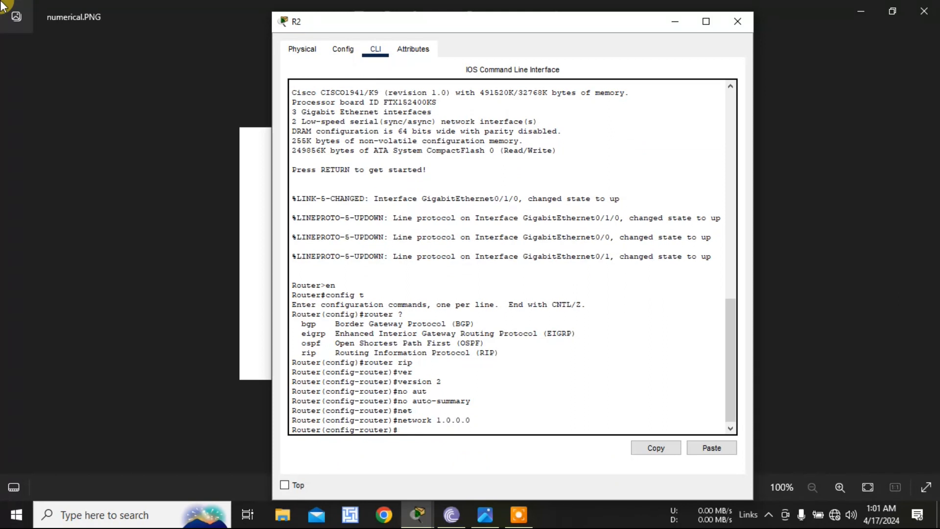
Advertise network 2.0.0.0 in R2's RIP configuration by editing the previous network command
key(Up)
key(Left)
key(Left)
key(Left)
key(BackSpace)
text(2)
key(Return)
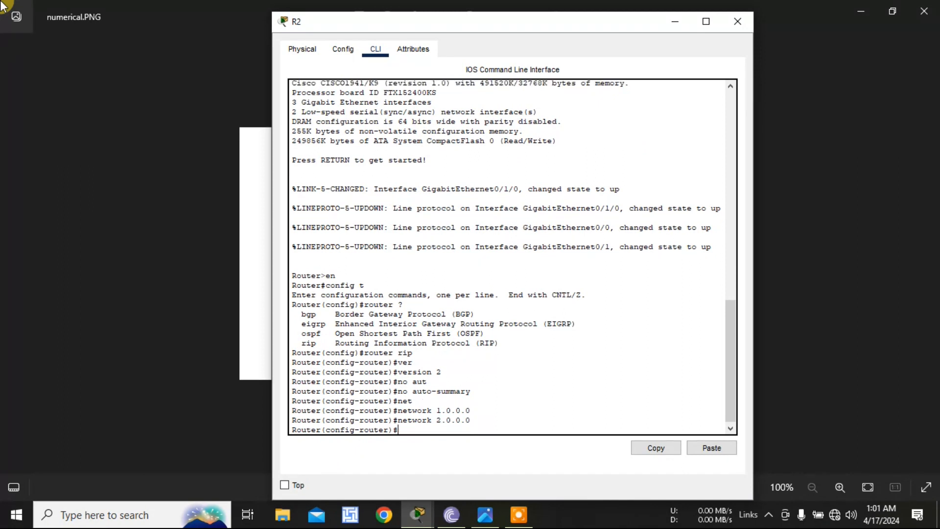
Advertise network 4.0.0.0 in R2's RIP configuration by editing the previous network command
key(Up)
key(Left)
key(Left)
key(Left)
key(Left)
key(Left)
key(Left)
key(BackSpace)
text(4)
key(Return)
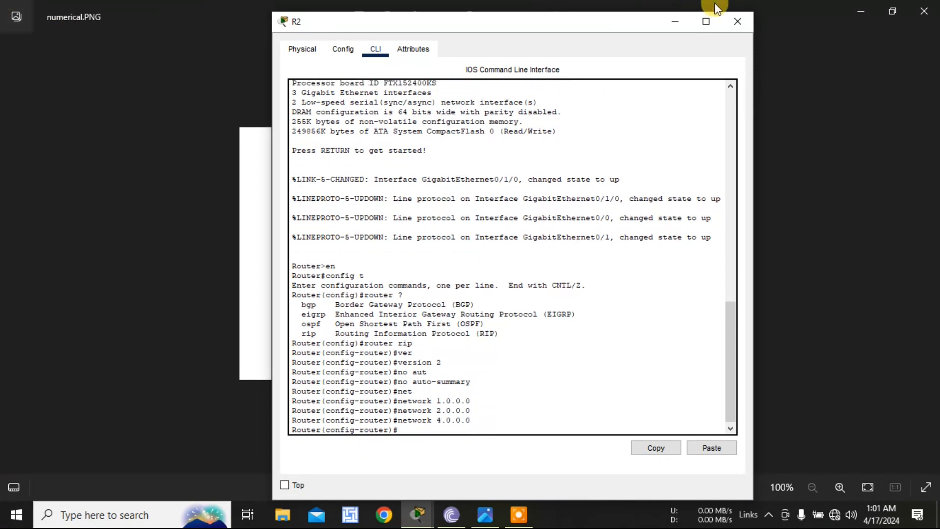
Close R2's window, return to the Packet Tracer workspace, and open R3's command line
click(734, 26)
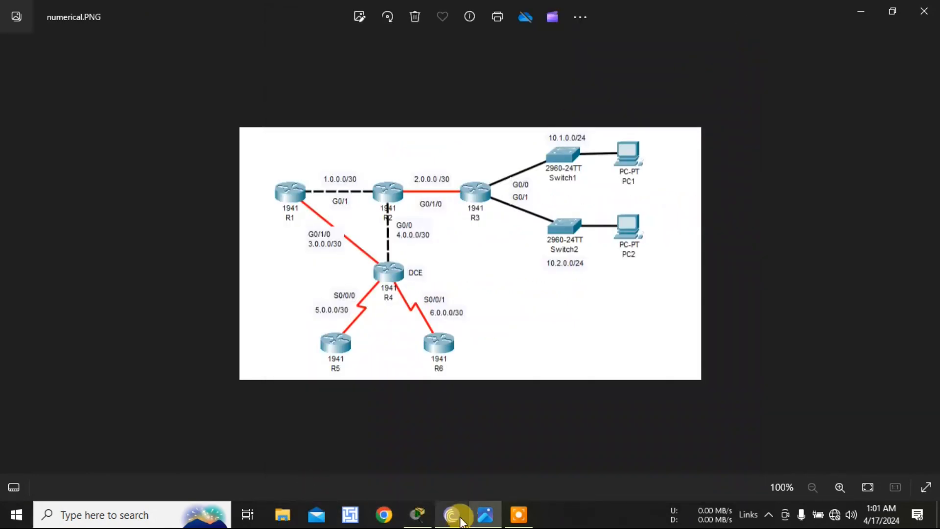
click(420, 523)
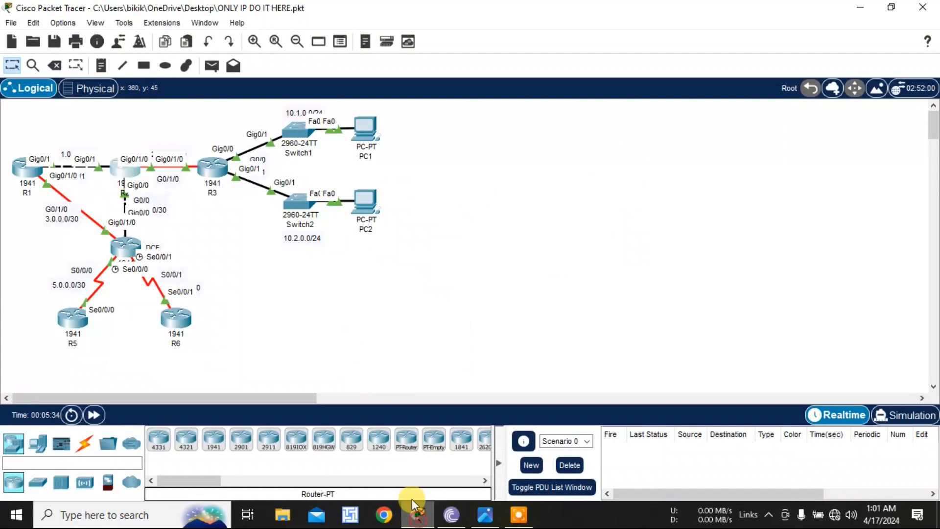
click(213, 166)
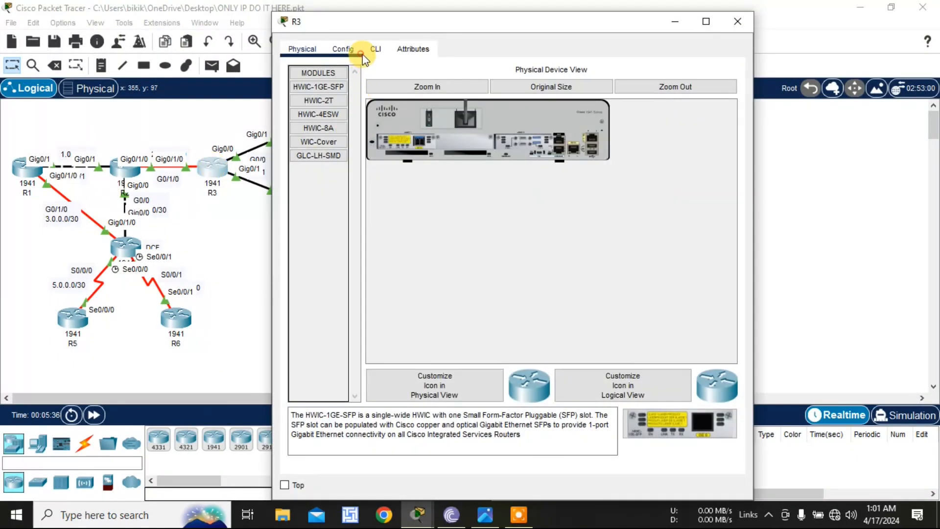
click(373, 51)
key(Return)
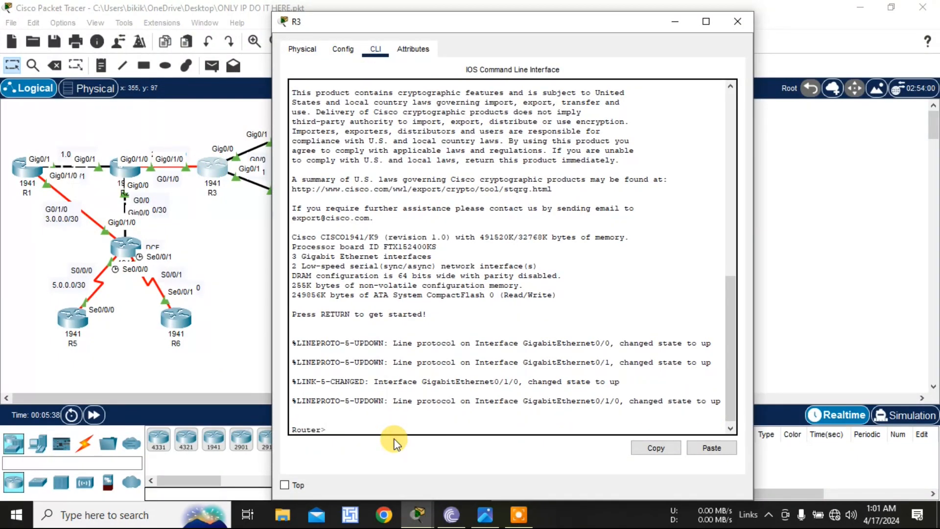
Enter privileged mode and global configuration mode on R3 with en and conf t
text(en)
key(Return)
text(conf t)
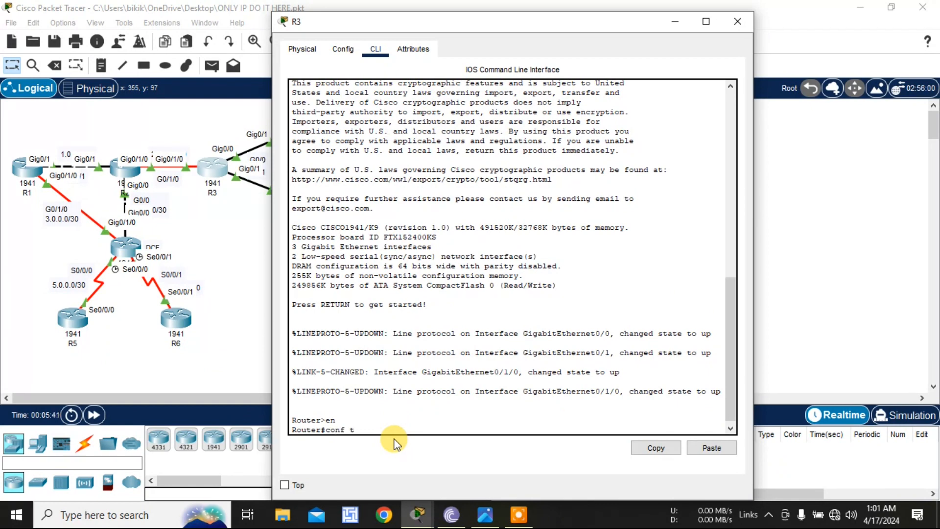
key(Return)
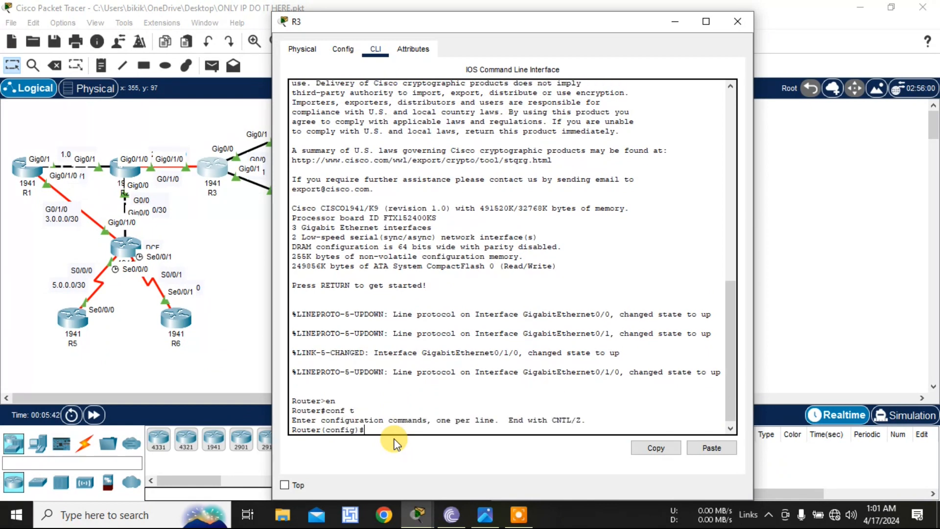
Enter RIP router configuration on R3 and set RIP to version 2
text(router rip)
key(Return)
text(ver)
key(Tab)
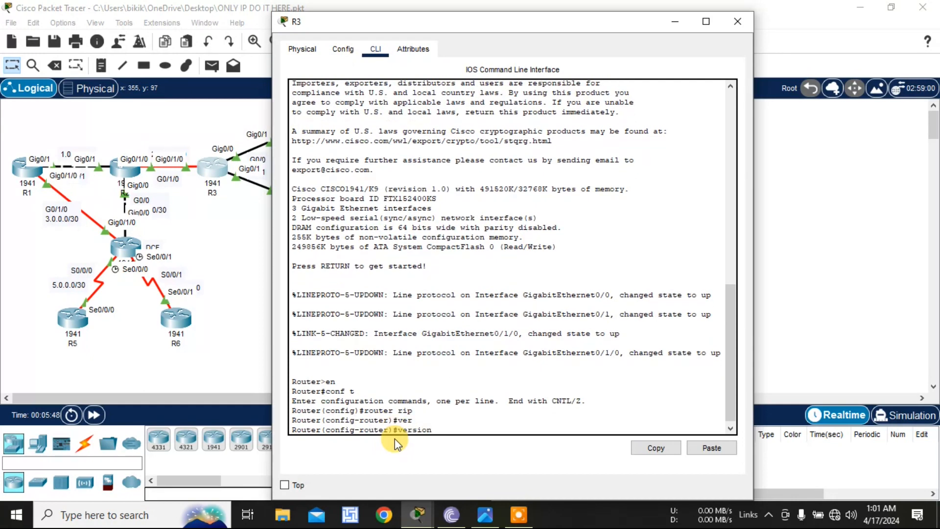
text(2)
key(Return)
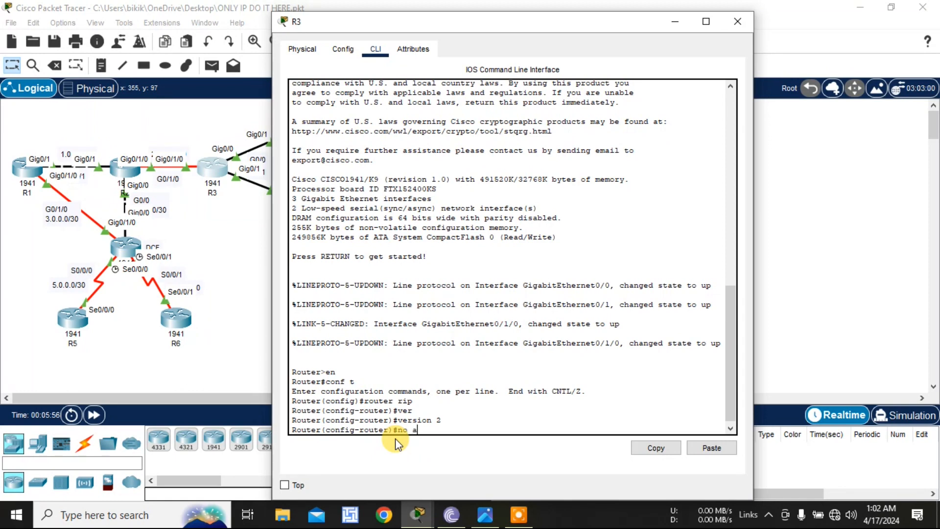
Disable automatic route summarization in R3's RIP configuration with no auto-summary
text(no aut)
key(Tab)
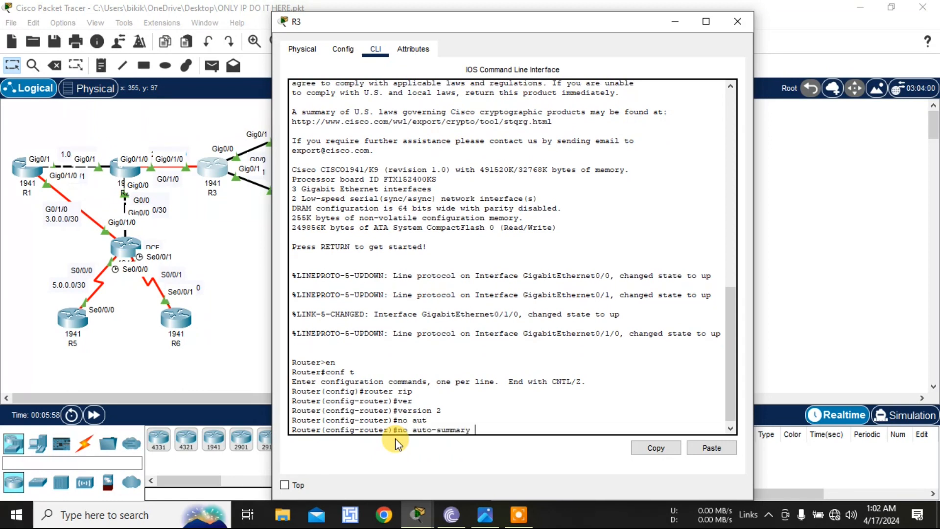
key(Return)
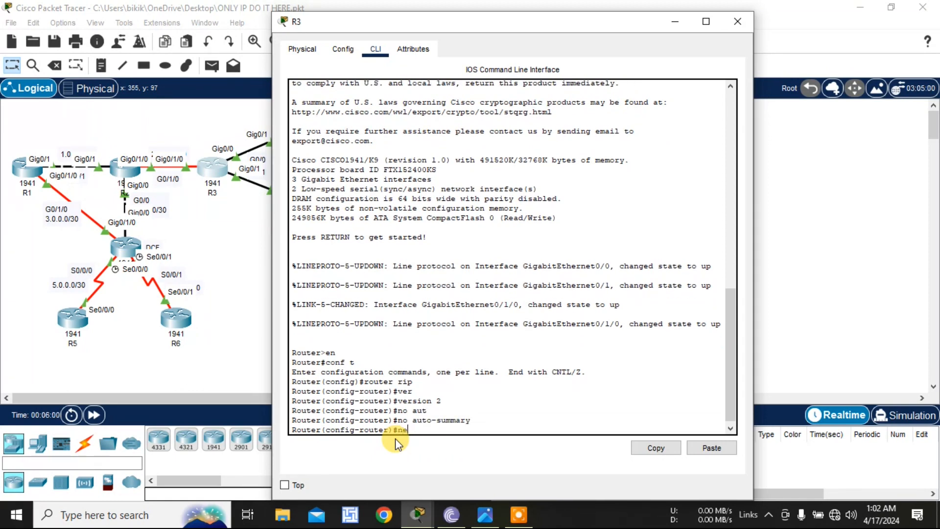
Check R3's connected networks in the numerical.PNG topology image and advertise network 2.0.0.0 in R3's RIP configuration
text(netw)
key(Tab)
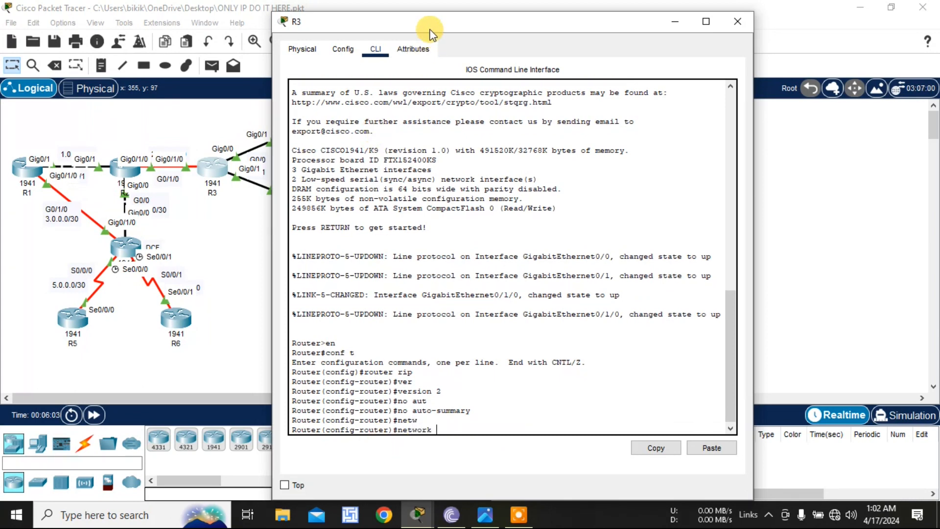
click(474, 512)
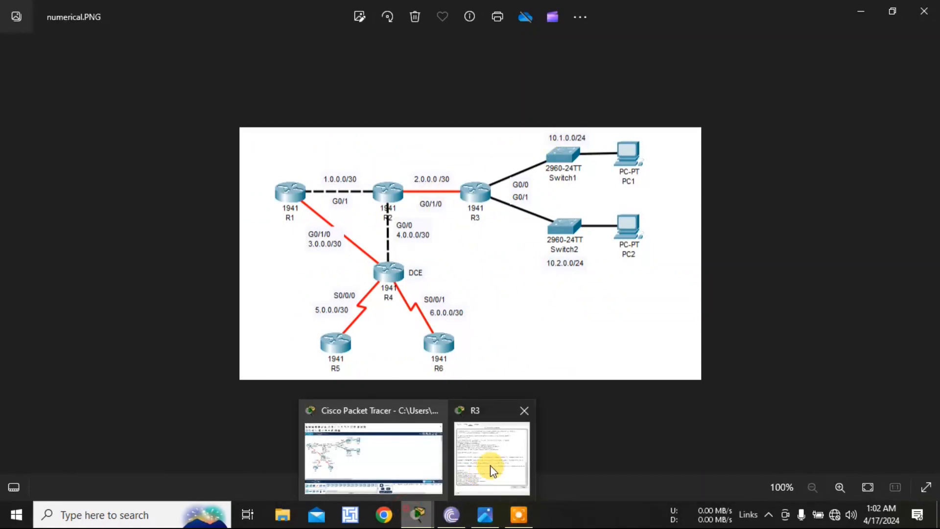
click(489, 465)
text(2.0.0)
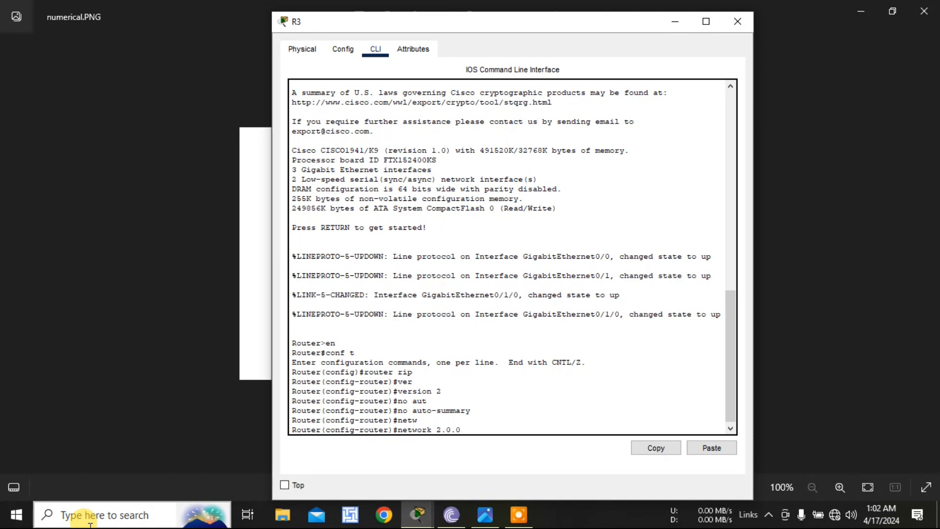
text(0)
key(BackSpace)
text(.0)
key(Return)
Advertise network 10.1.0.0 in R3's RIP configuration by editing the previous network command
key(Up)
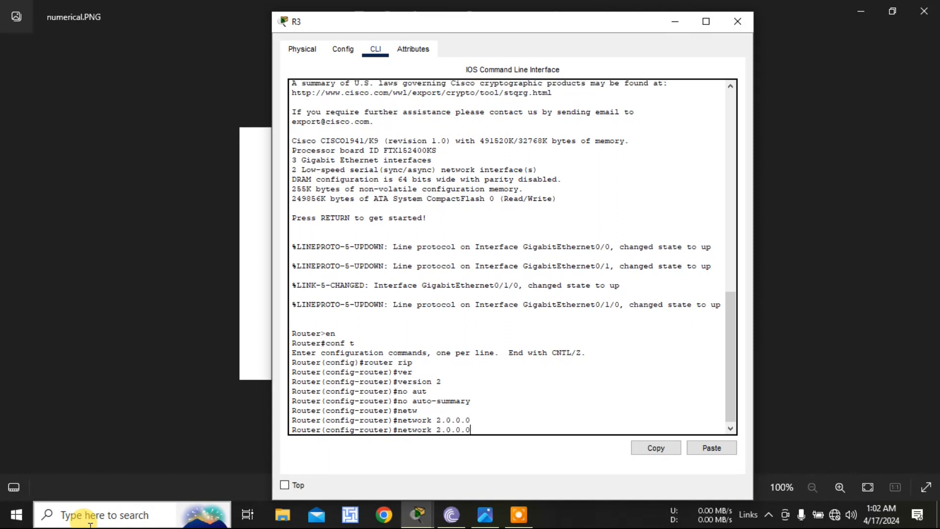
key(Left)
key(Left)
key(Left)
key(Left)
key(Left)
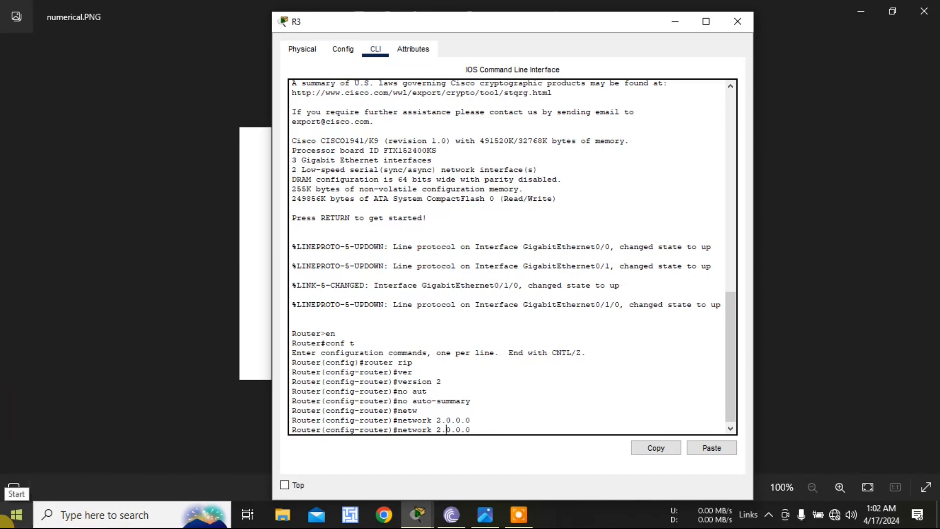
key(BackSpace)
text(10)
key(Delete)
text(1)
key(Return)
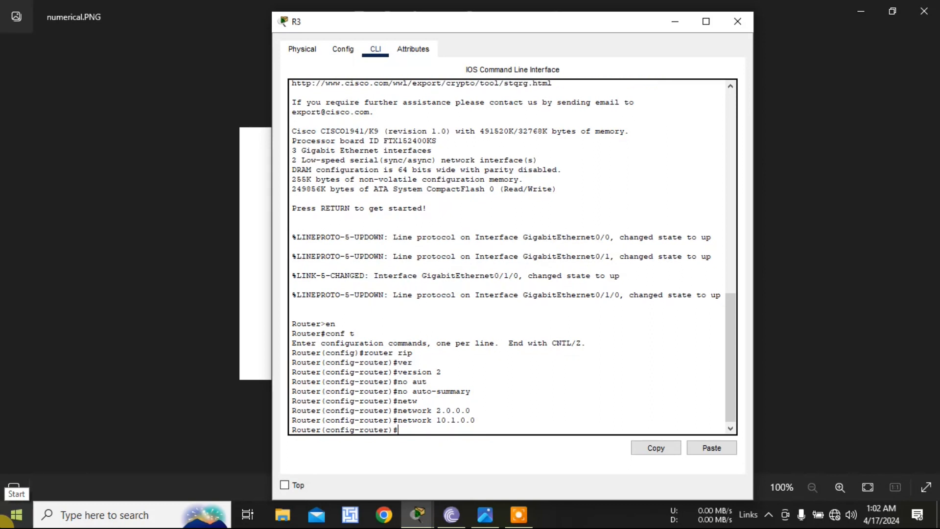
Advertise network 10.2.0.0 in R3's RIP configuration by editing the previous network command
key(Up)
key(Left)
key(Left)
key(Left)
key(Left)
key(BackSpace)
text(2)
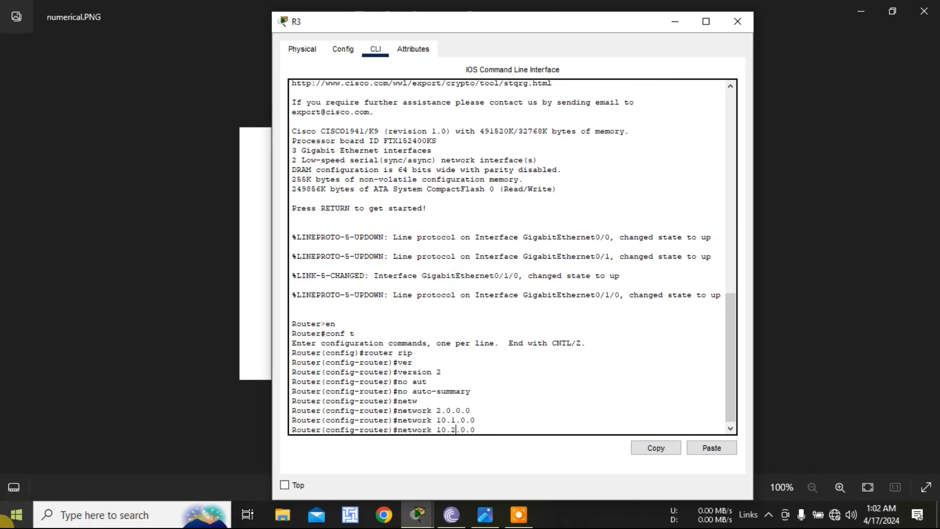
key(Return)
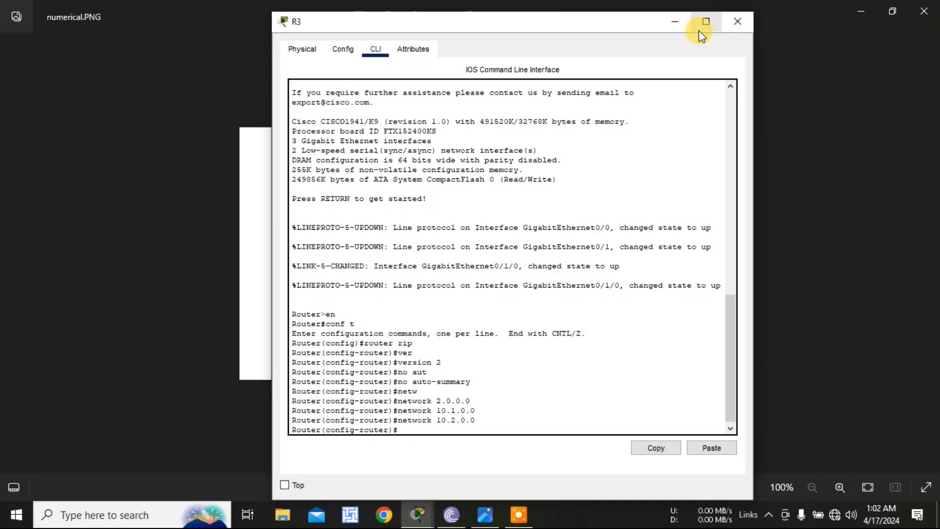
Close R3's window, return to the Packet Tracer workspace, and open R4's command line
click(746, 28)
click(418, 514)
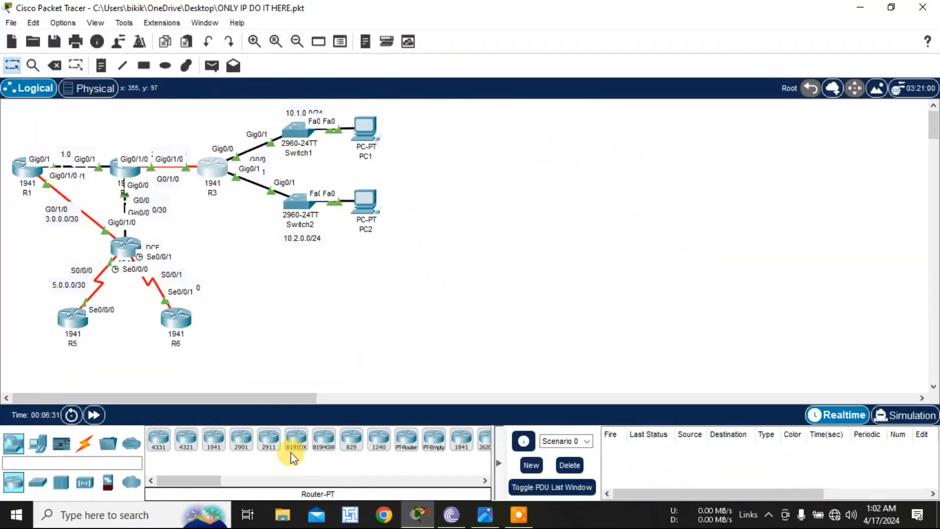
click(126, 245)
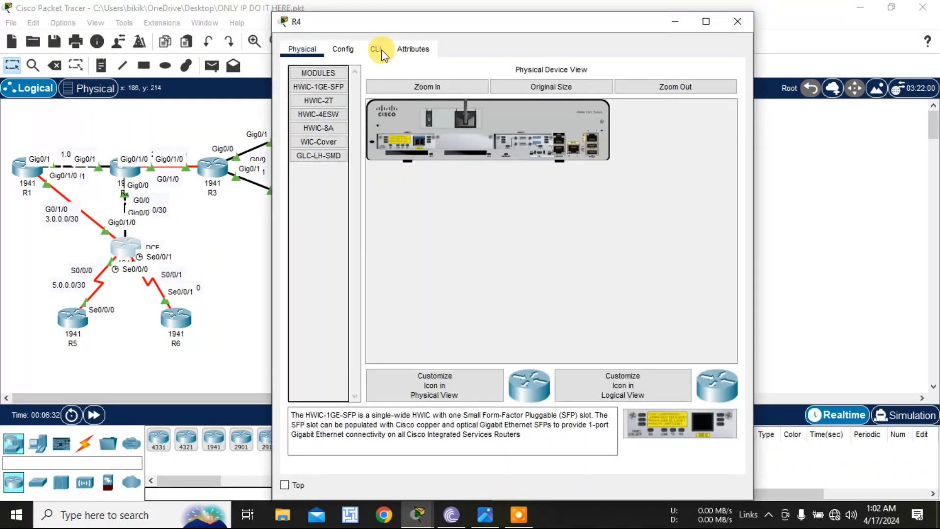
click(383, 45)
key(Return)
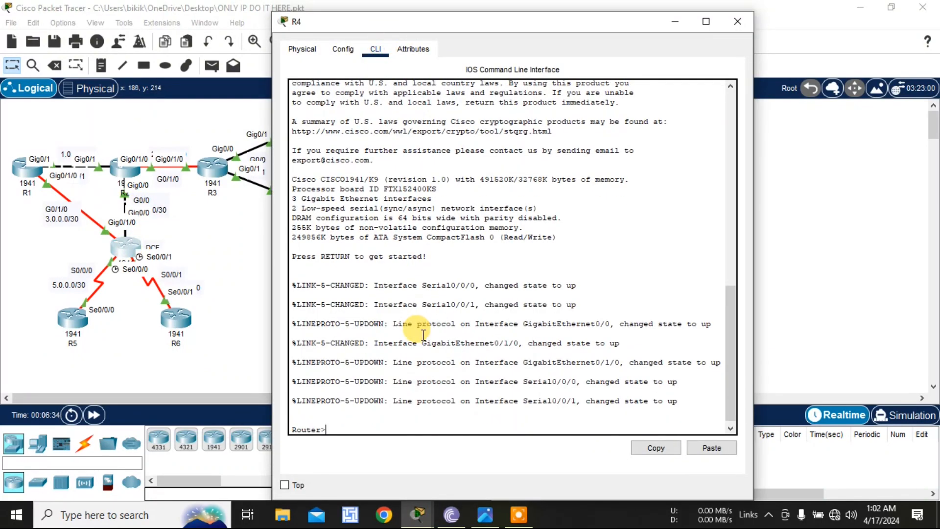
Enter privileged mode and global configuration mode on R4 with en and conf t
text(en)
key(Return)
text(c)
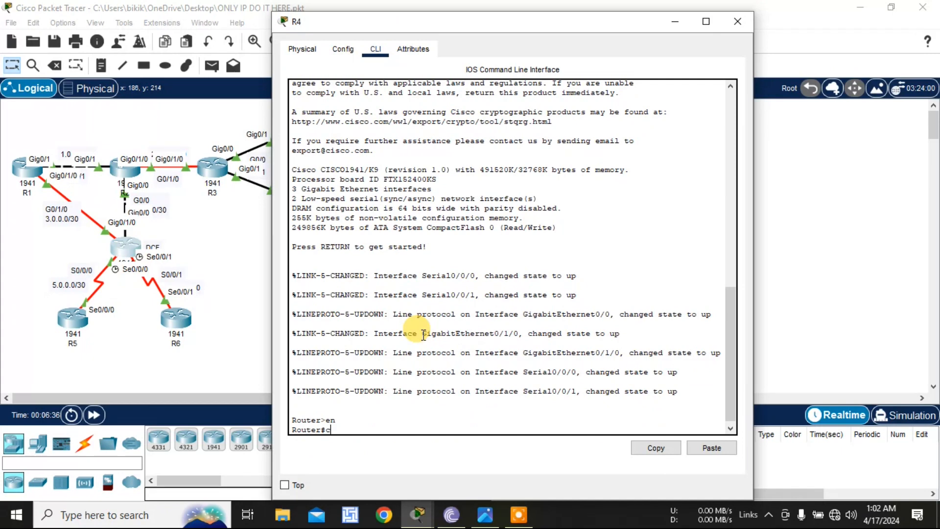
text(onf t)
key(Return)
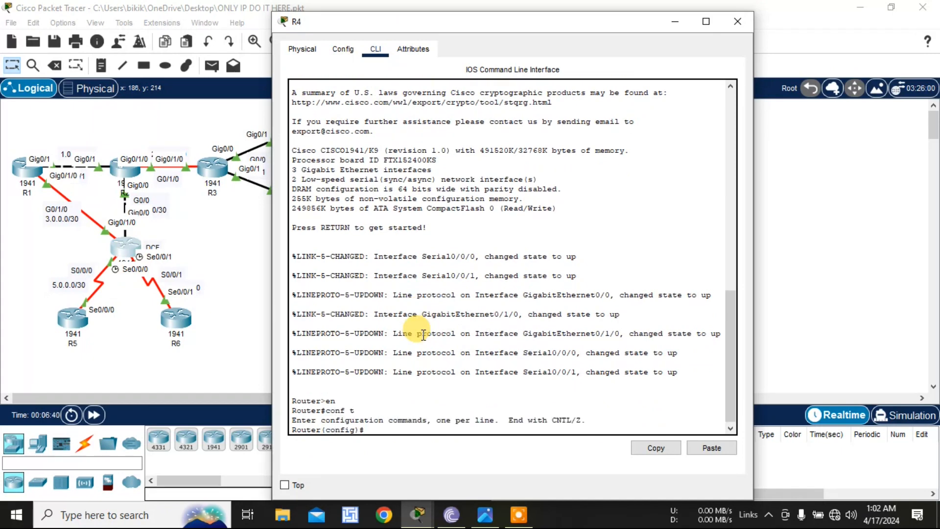
Enter RIP router configuration on R4 with router rip and set version 2
text(rou)
key(Tab)
text(rip)
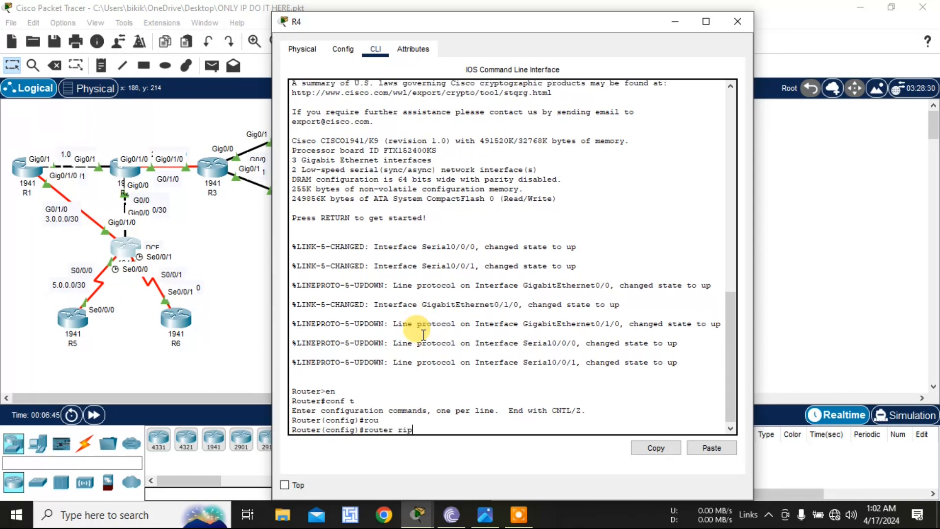
key(Return)
text(ver)
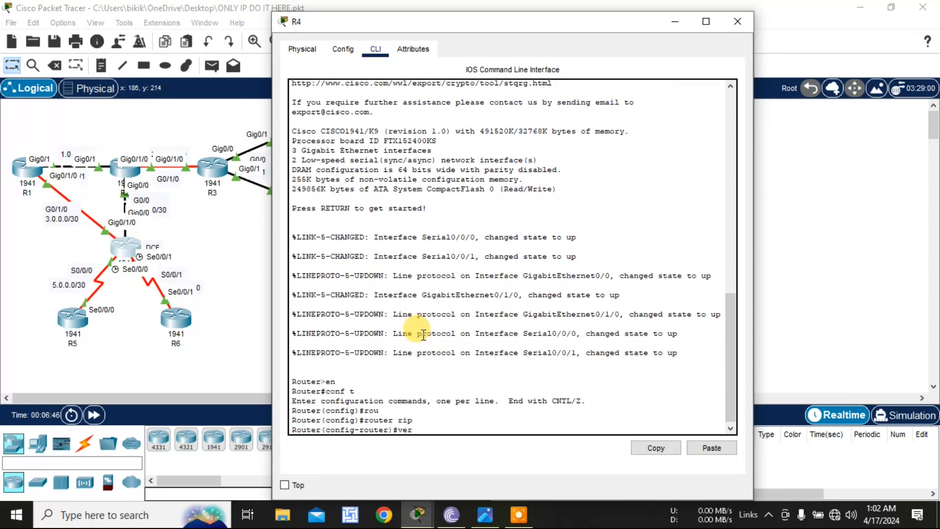
key(Tab)
text(2)
key(Return)
Disable automatic summarization in R4's RIP configuration with no auto-summary
text(n)
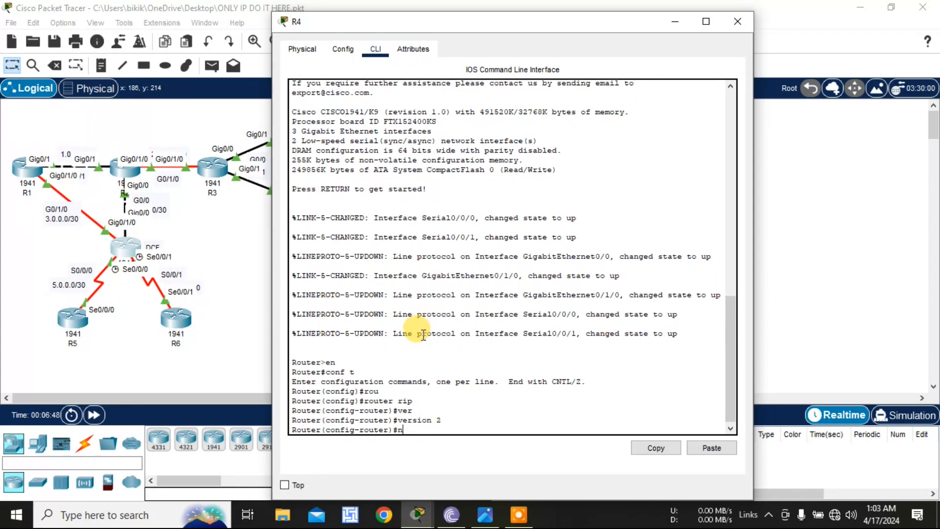
text(o aut)
key(Tab)
key(Return)
Consult the numerical.PNG topology image for R4's connected networks and advertise network 3.0.0.0 in R4's RIP configuration
text(netw)
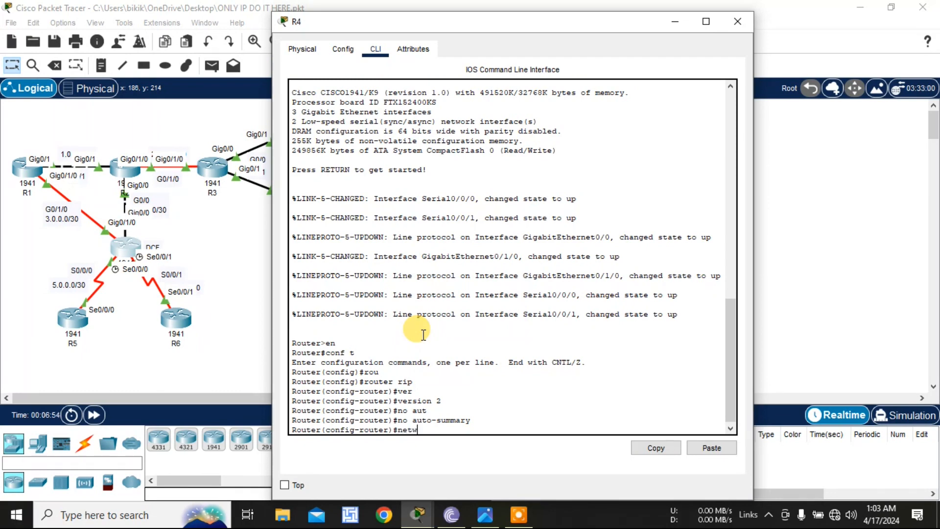
key(Tab)
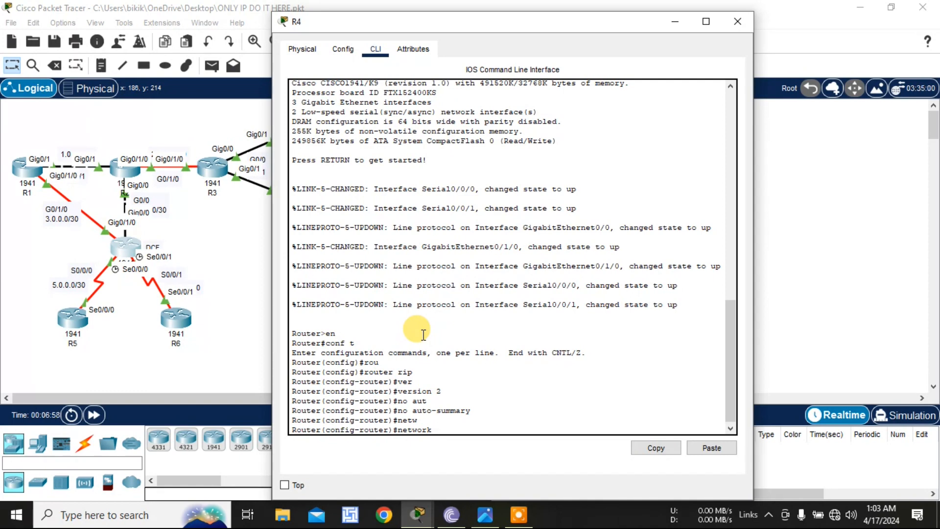
click(485, 515)
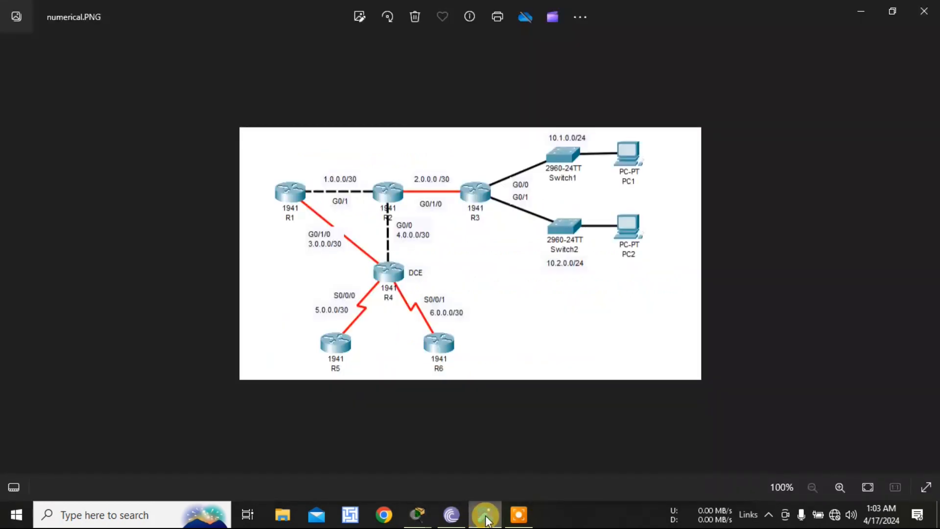
mouse_move(417, 514)
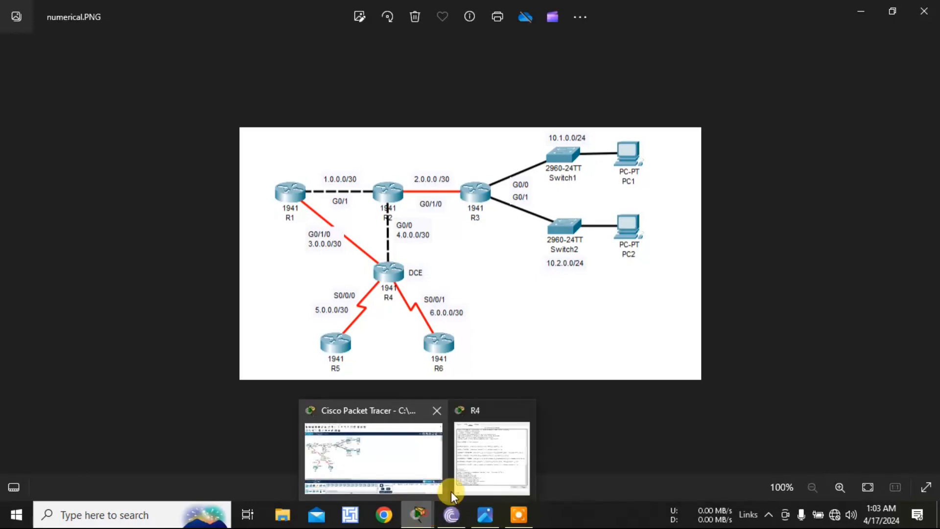
click(469, 474)
text(3.0.0.0)
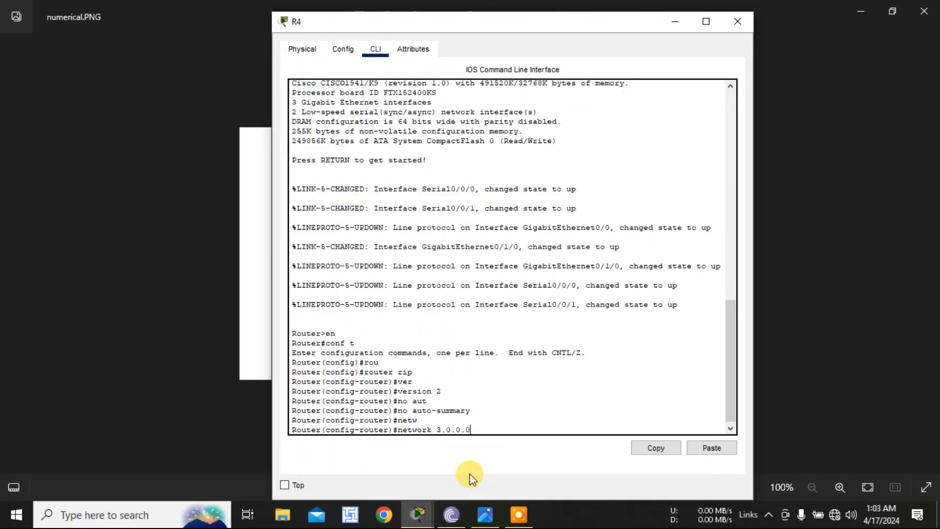
key(Return)
Advertise network 4.0.0.0 in R4's RIP configuration by editing the previous network command
key(Up)
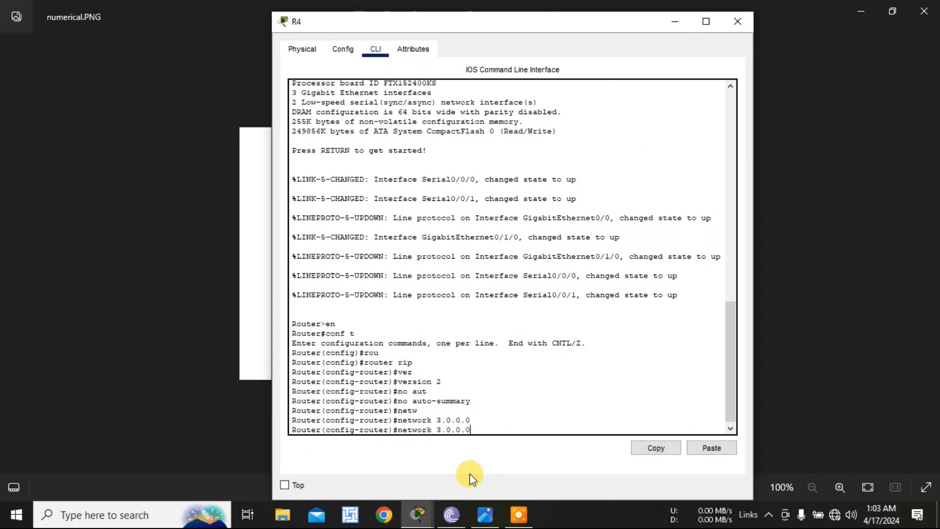
key(BackSpace)
text(4)
key(Return)
Advertise network 5.0.0.0 in R4's RIP configuration by editing the previous network command
key(Up)
key(Left)
key(Left)
key(Left)
key(Left)
key(Left)
key(Left)
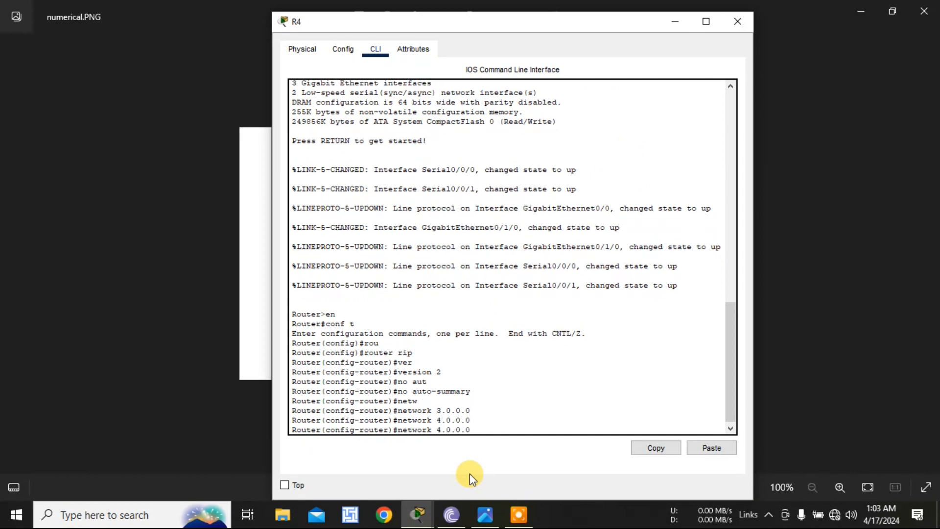
key(BackSpace)
text(5)
key(Return)
Advertise network 6.0.0.0 in R4's RIP configuration by editing the previous network command
key(Up)
key(Left)
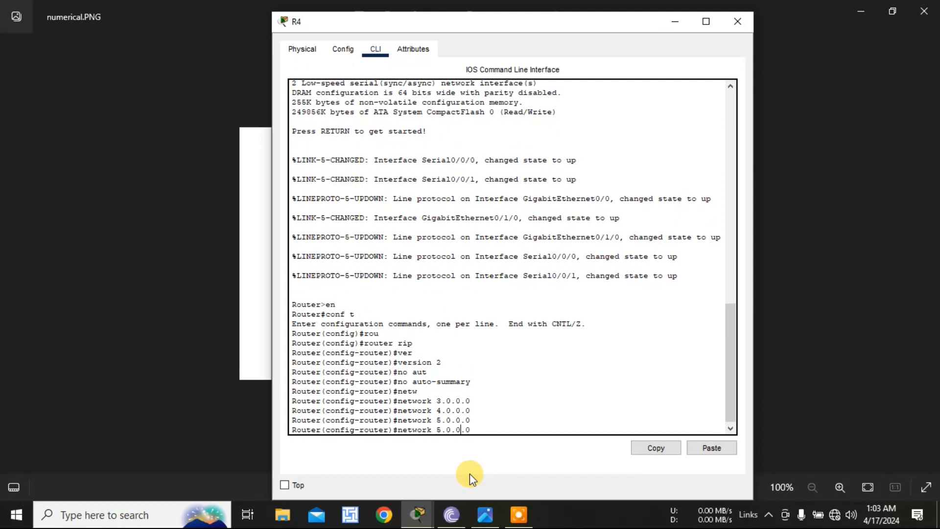
key(BackSpace)
text(6)
key(Return)
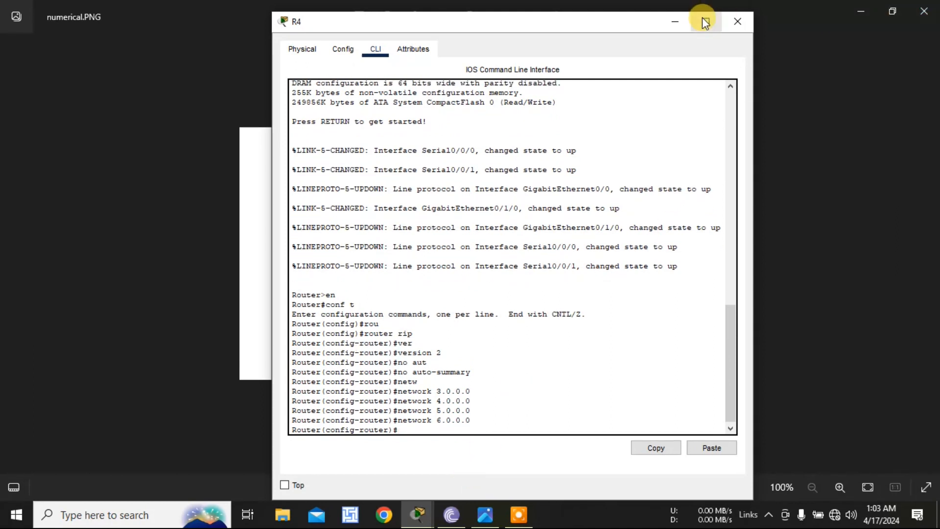
Close R4's window, return to the Packet Tracer workspace, and open R5's command line
click(727, 22)
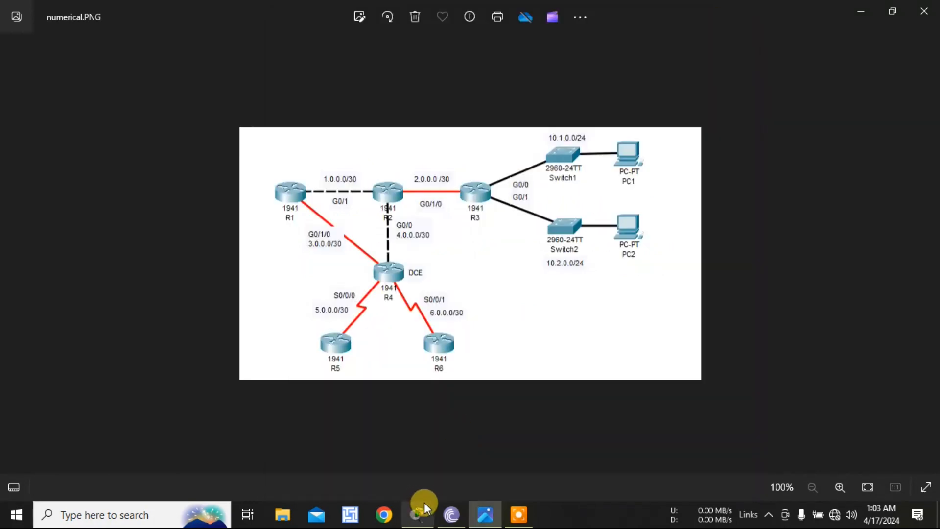
click(415, 518)
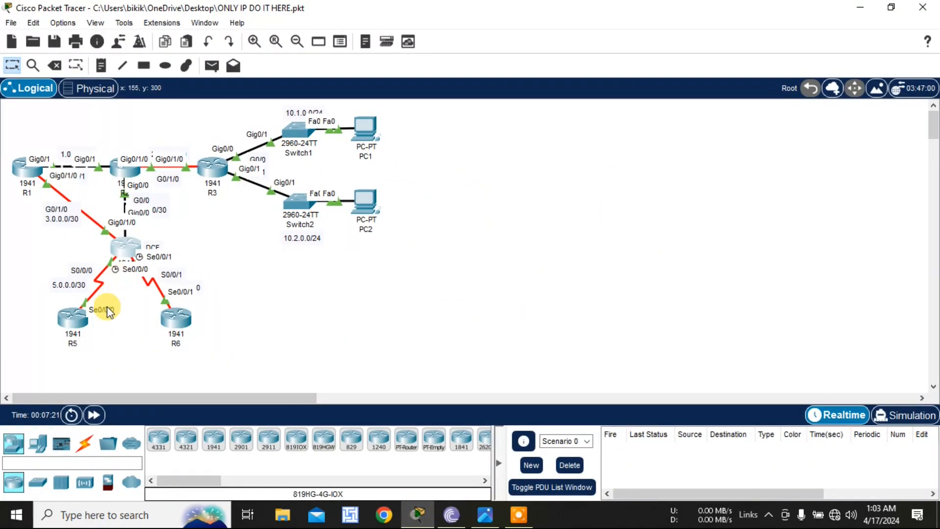
click(80, 318)
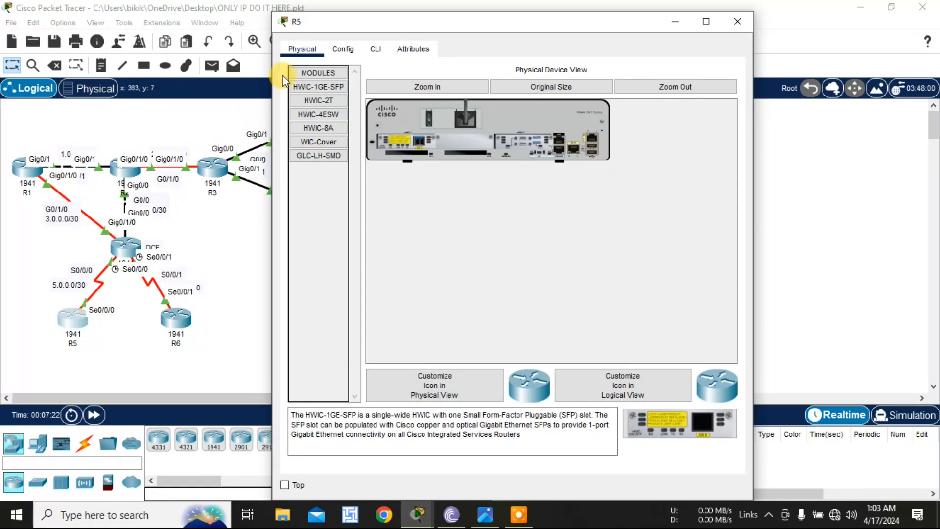
click(384, 54)
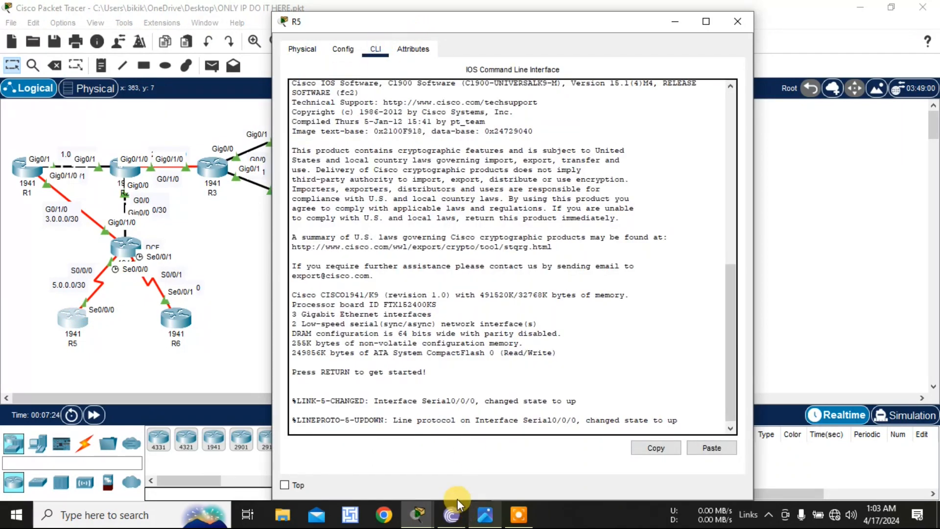
Enter privileged mode and global configuration mode on R5 with en and conf t
key(Return)
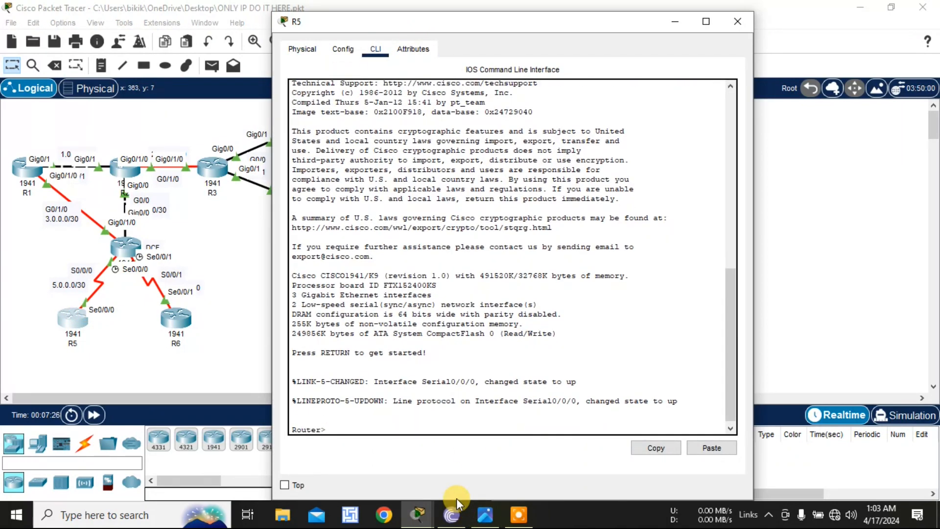
text(en)
key(Return)
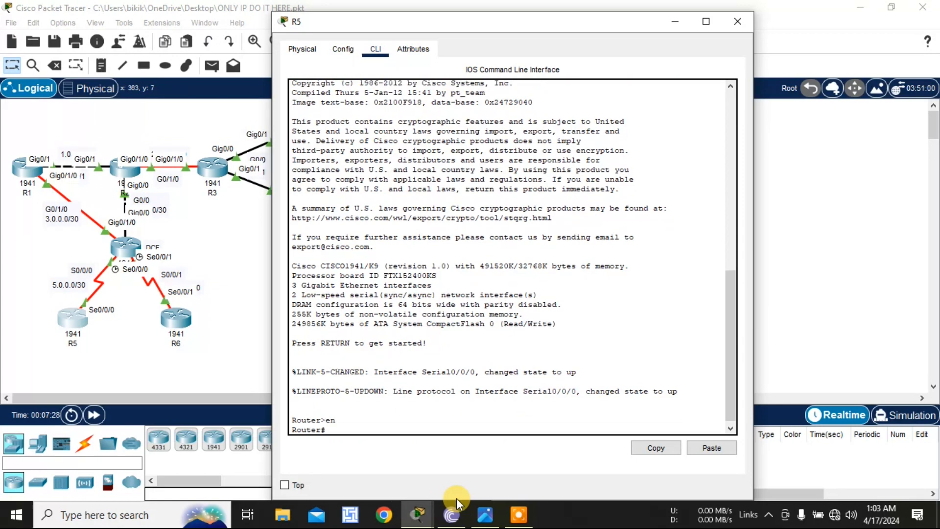
text(conf t)
key(Return)
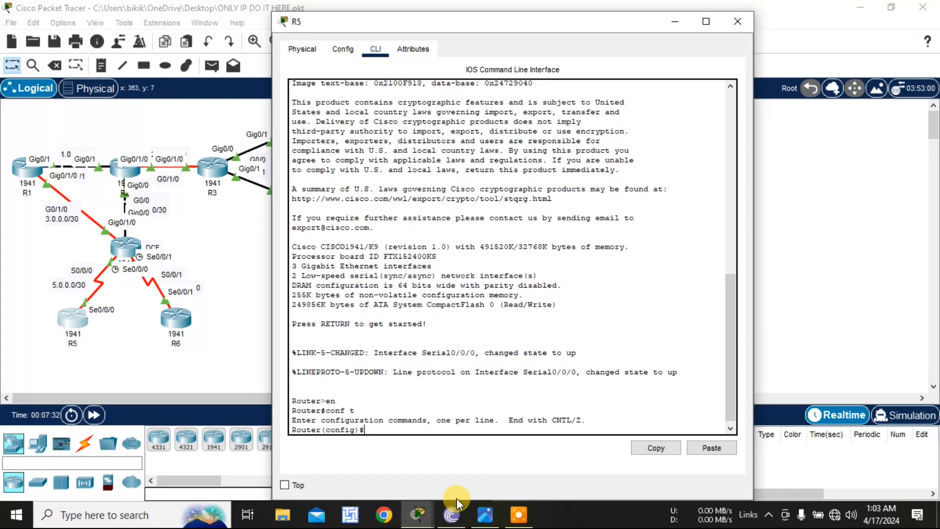
Enter RIP router configuration on R5 with router rip and set version 2
text(rou)
key(Tab)
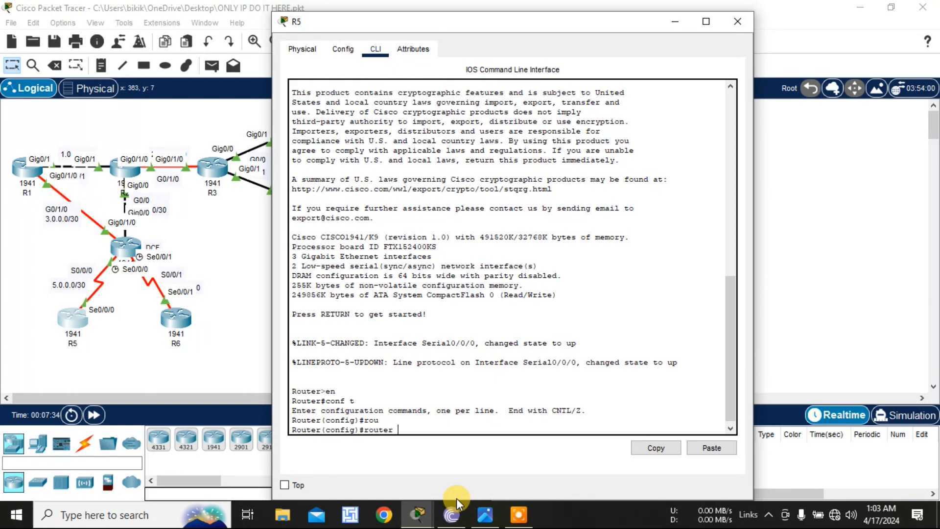
text(rip)
key(Return)
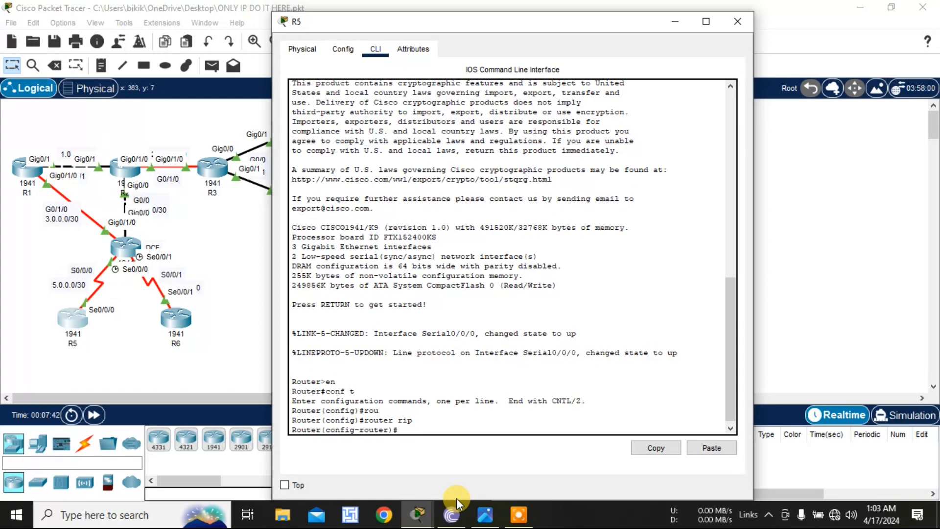
text(vers)
key(Tab)
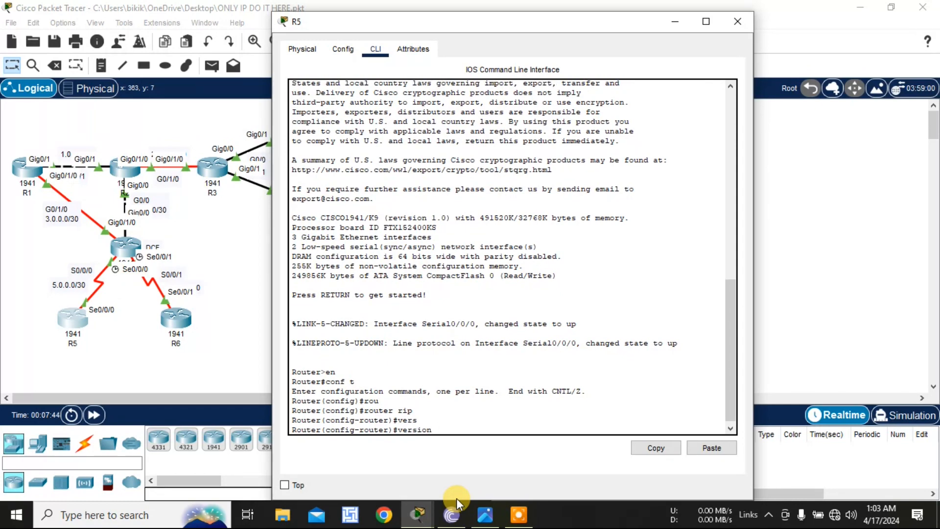
text(2)
key(Return)
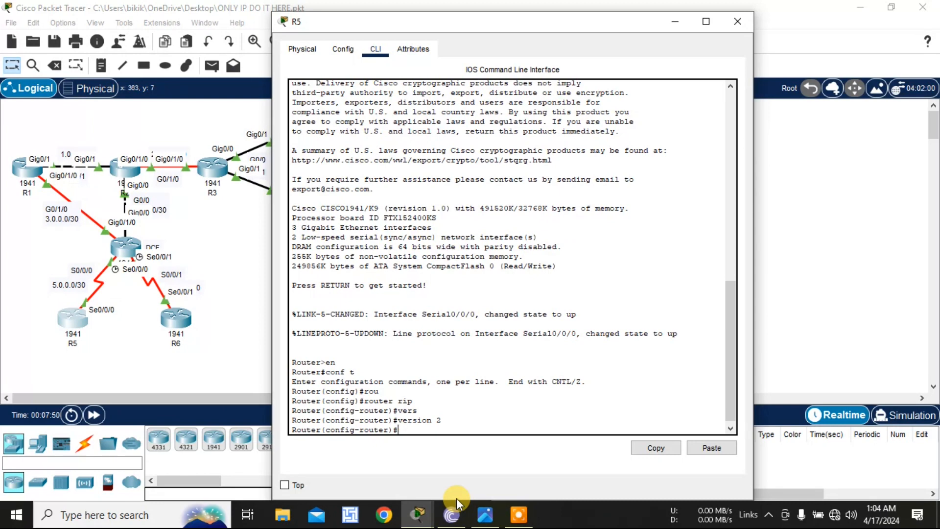
Disable automatic summarization in R5's RIP configuration with no auto-summary
text(no aut)
key(Tab)
key(Return)
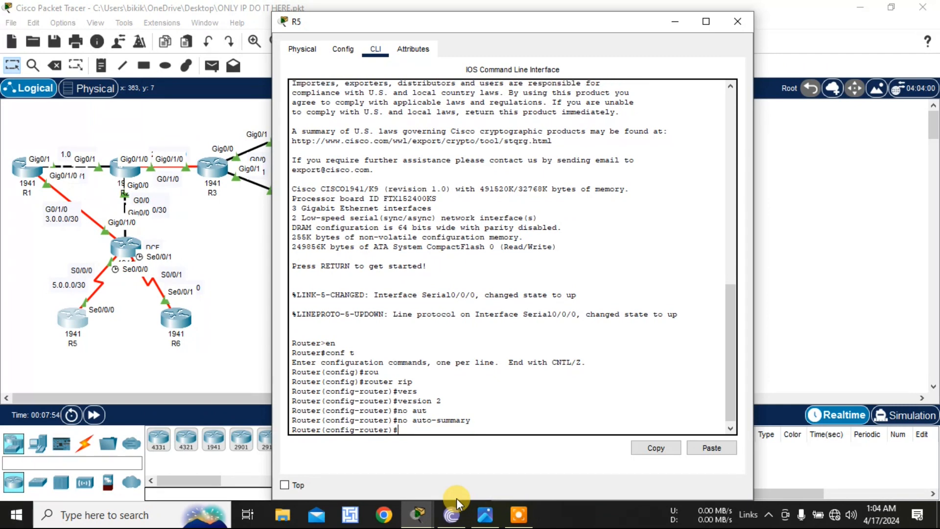
Advertise network 5.0.0.0 in R5's RIP configuration
text(netw)
key(Tab)
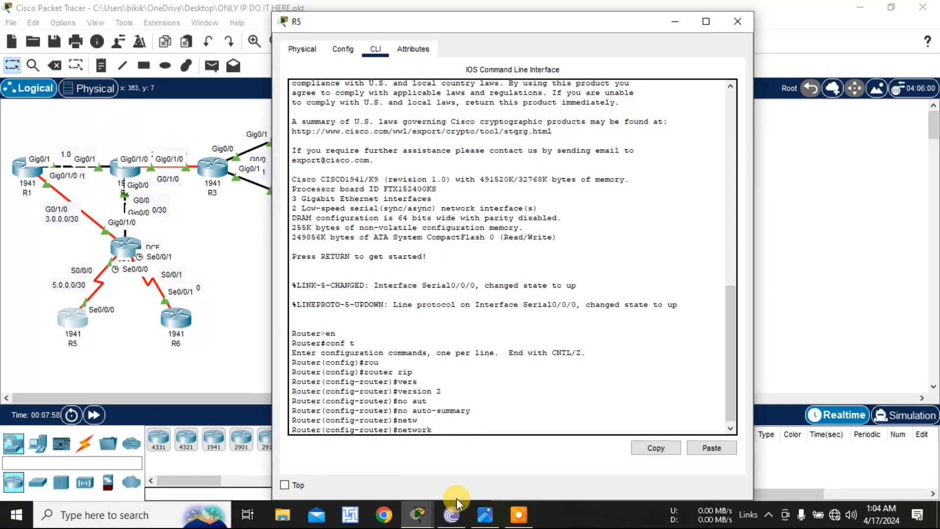
text(5.0.0.0)
key(Return)
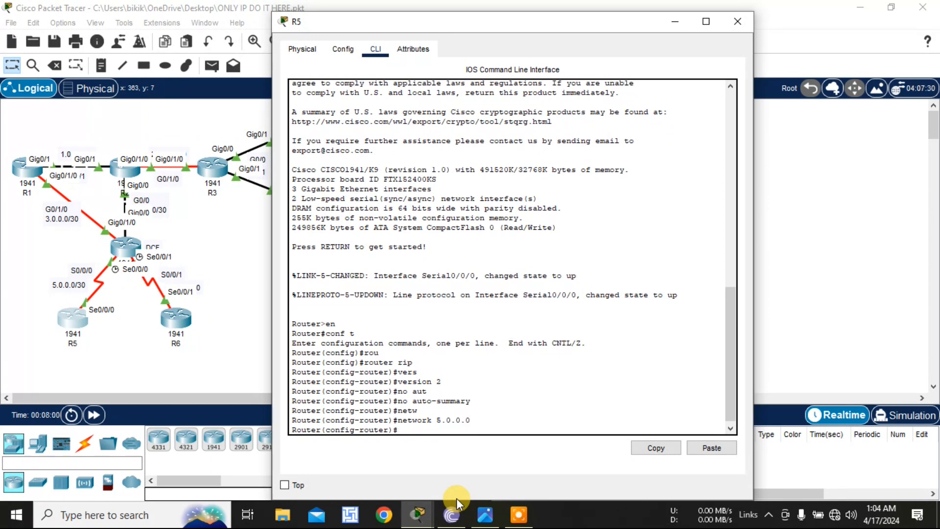
Close R5's window and open R6's command line
click(733, 23)
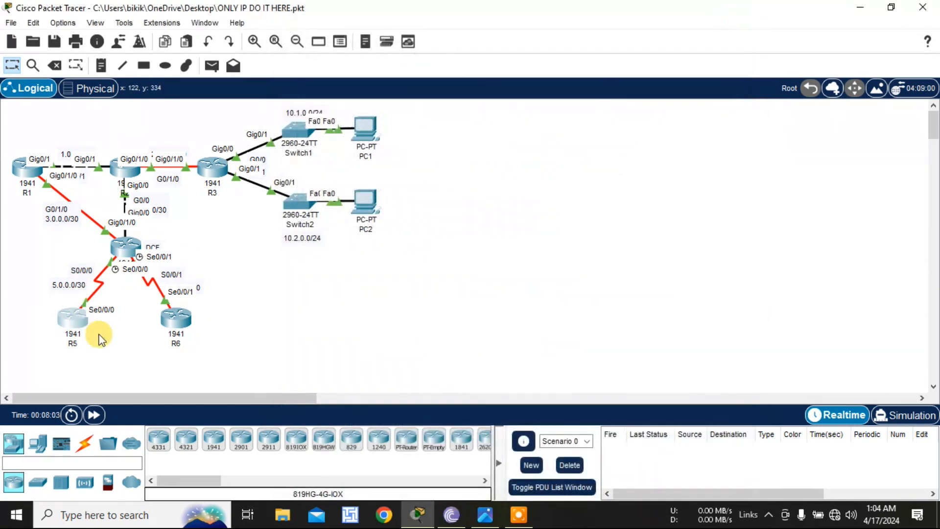
click(176, 319)
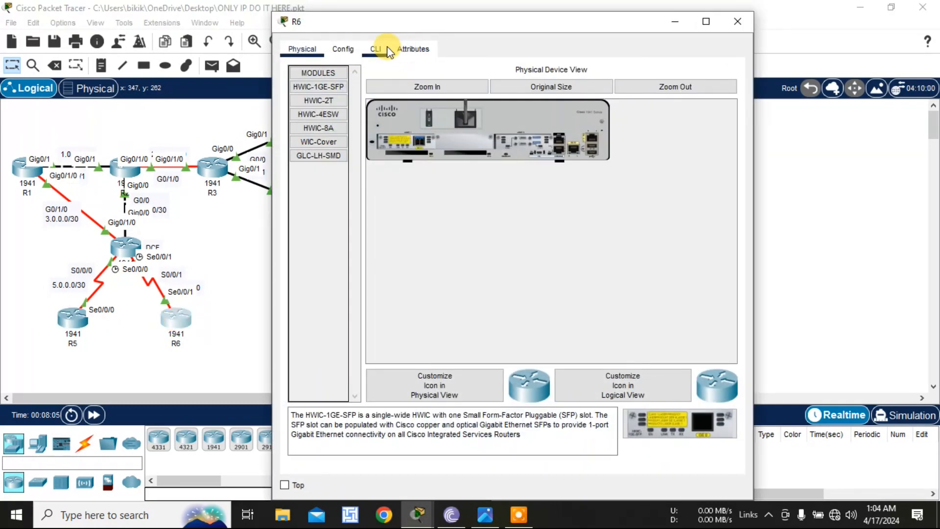
click(389, 51)
Enter privileged mode and global configuration mode on R6 with en and conf t
key(Return)
text(er>e)
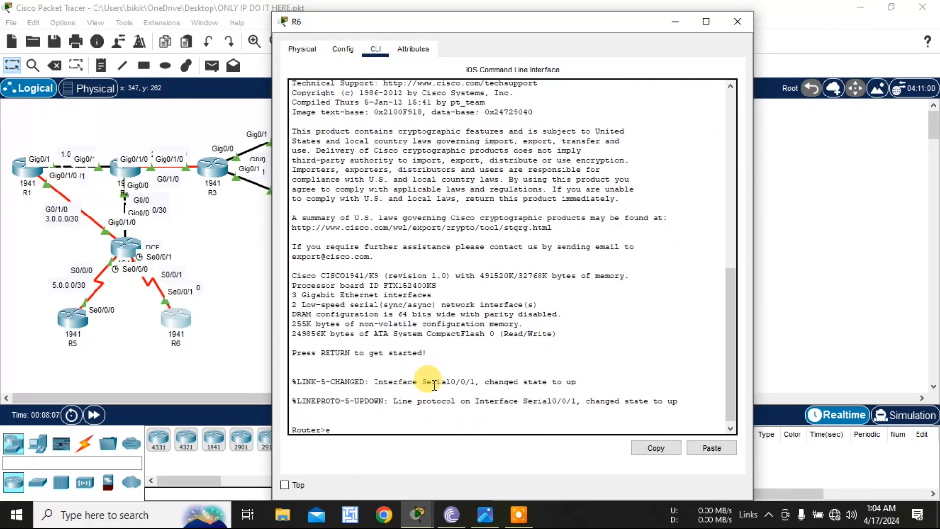
text(n)
key(Return)
text(con)
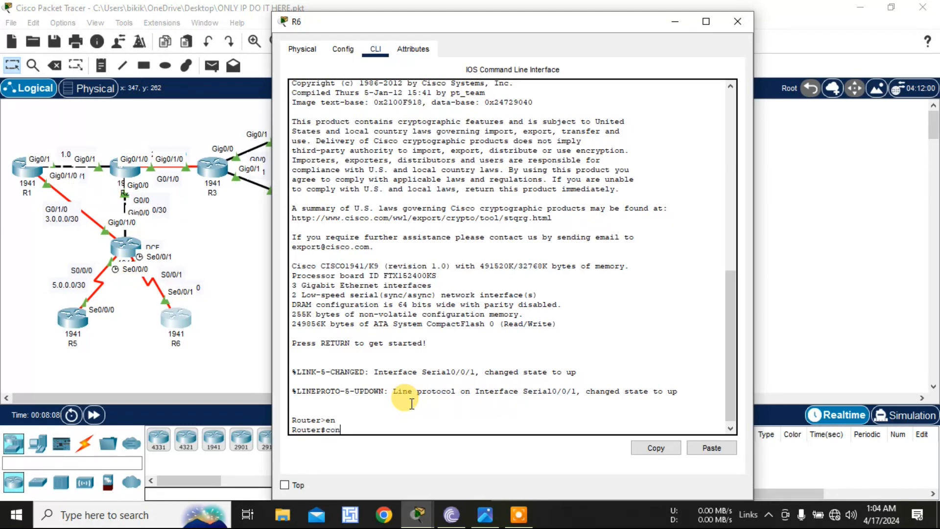
text(f t)
key(Return)
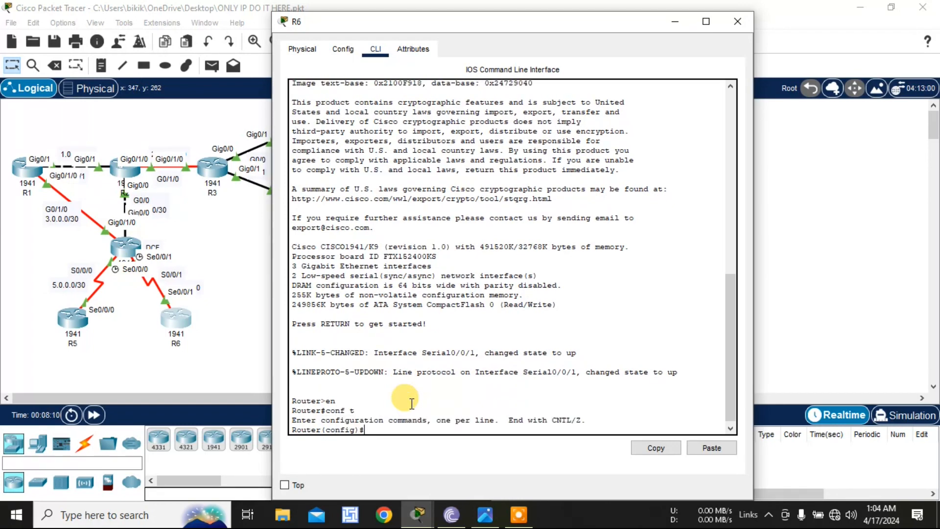
Enter RIP router configuration on R6 with router rip and set version 2
text(ro)
key(Tab)
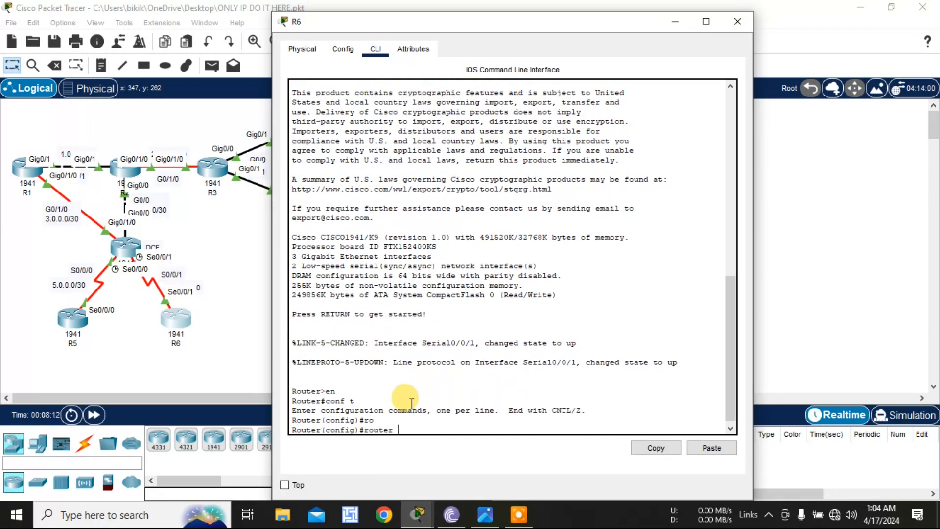
text(rip)
key(Return)
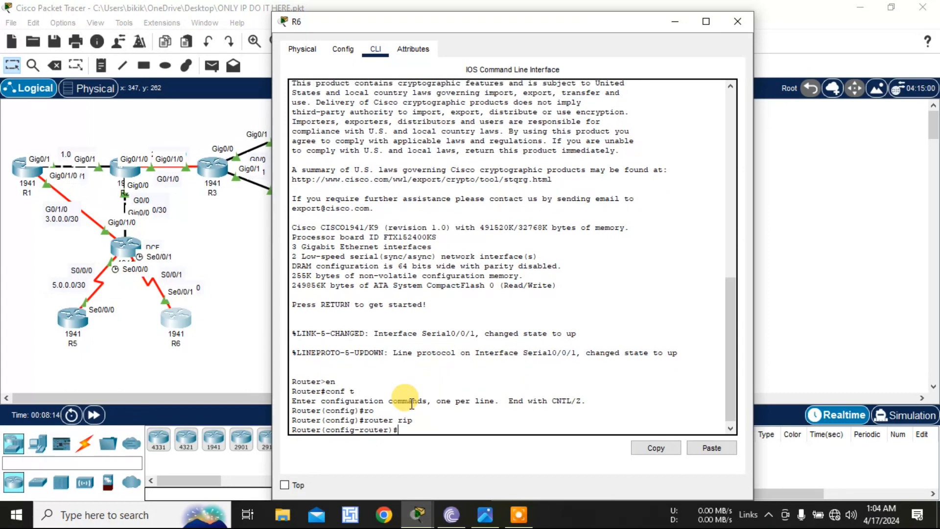
text(ver)
key(Tab)
text(2)
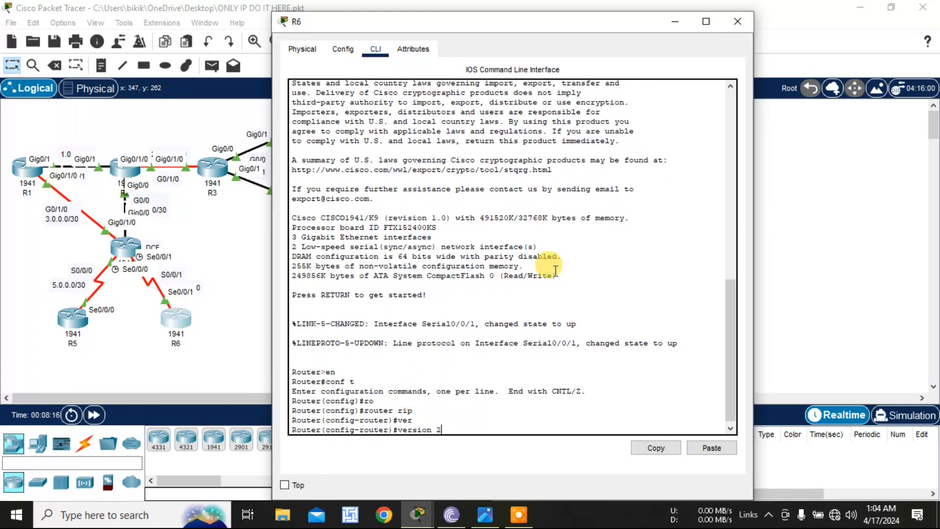
key(Return)
Disable automatic route summarization in R6's RIP configuration with no auto-summary
text(no aut)
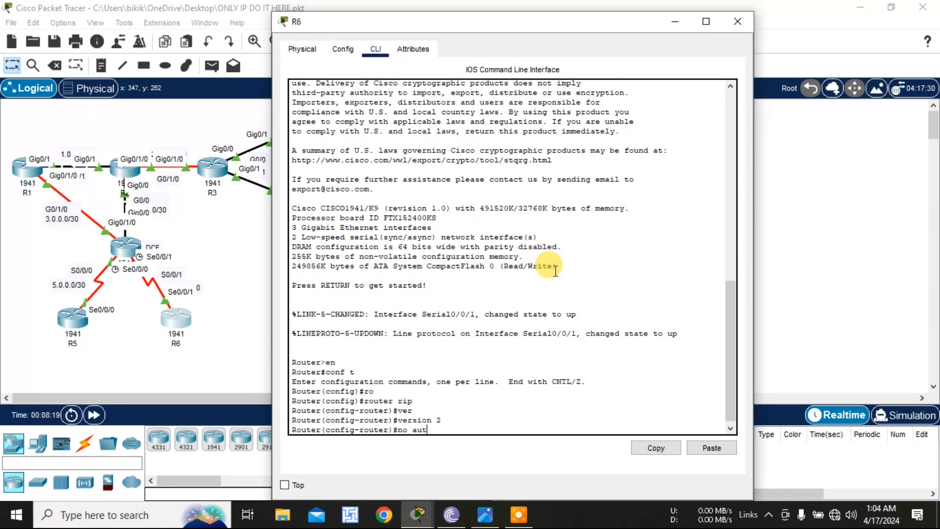
key(Tab)
key(Return)
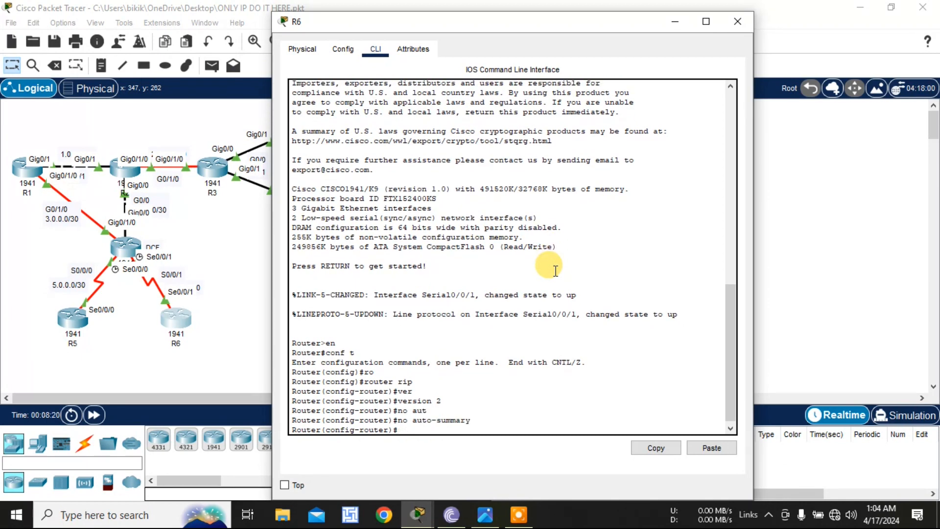
Advertise network 6.0.0.0 in R6's RIP configuration, checking the address in the numerical.PNG diagram, and close R6's window
text(netw)
key(Tab)
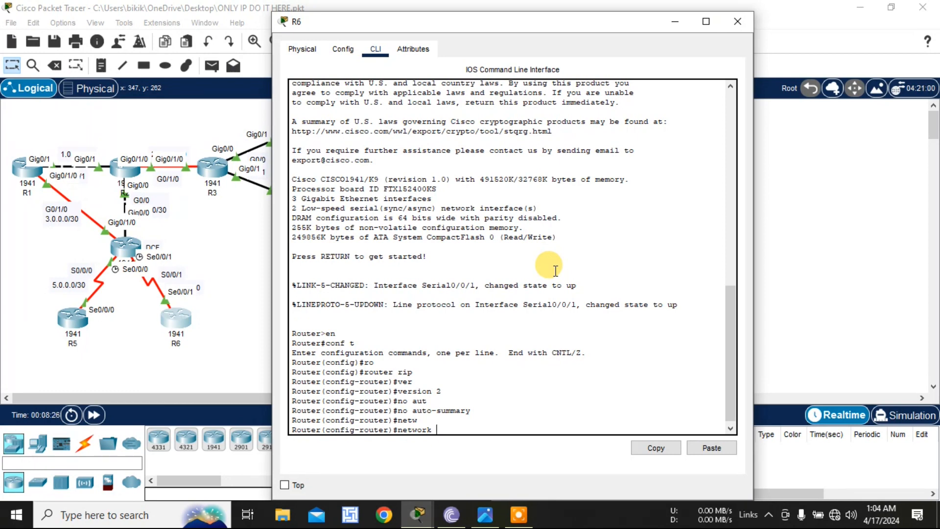
text(6.0.)
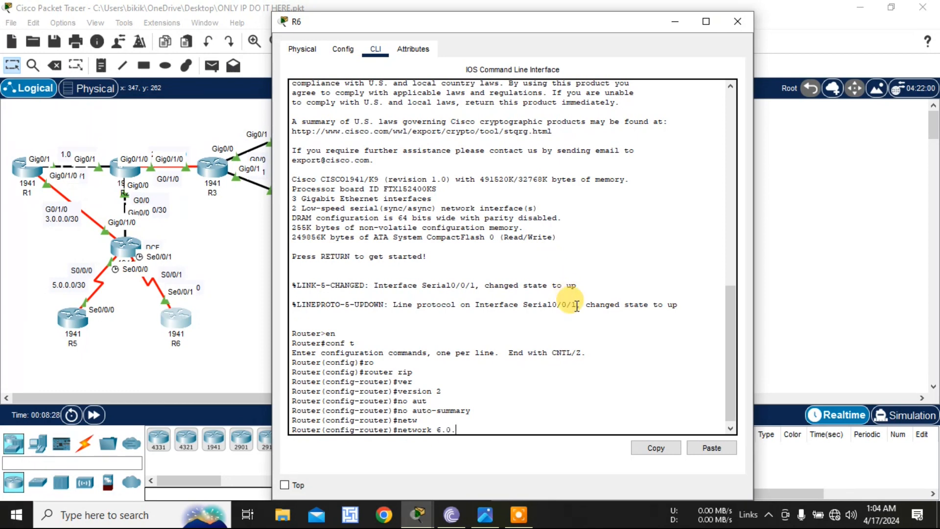
click(486, 514)
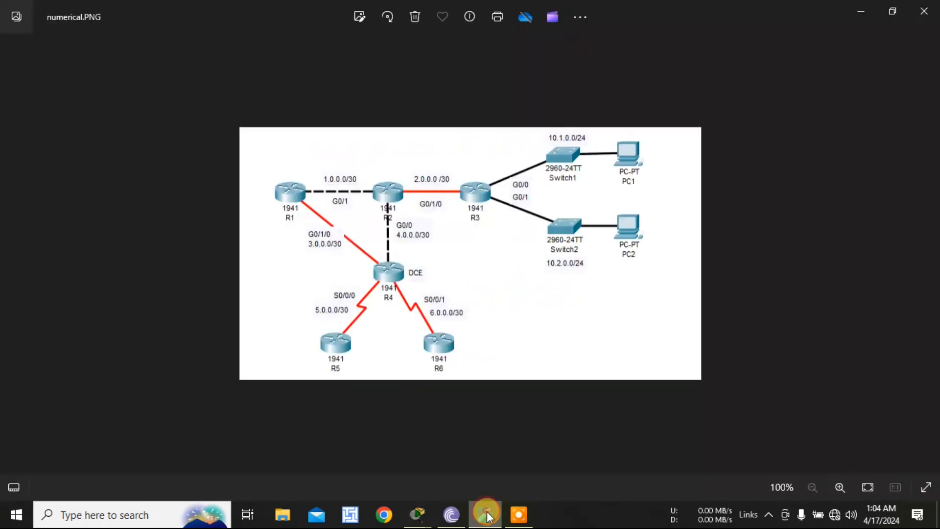
click(486, 514)
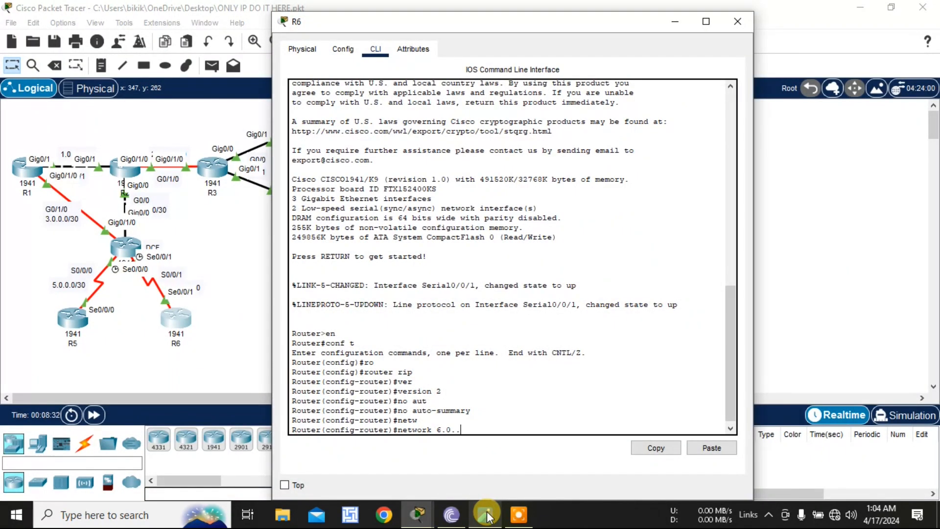
key(BackSpace)
text(0.0)
key(Return)
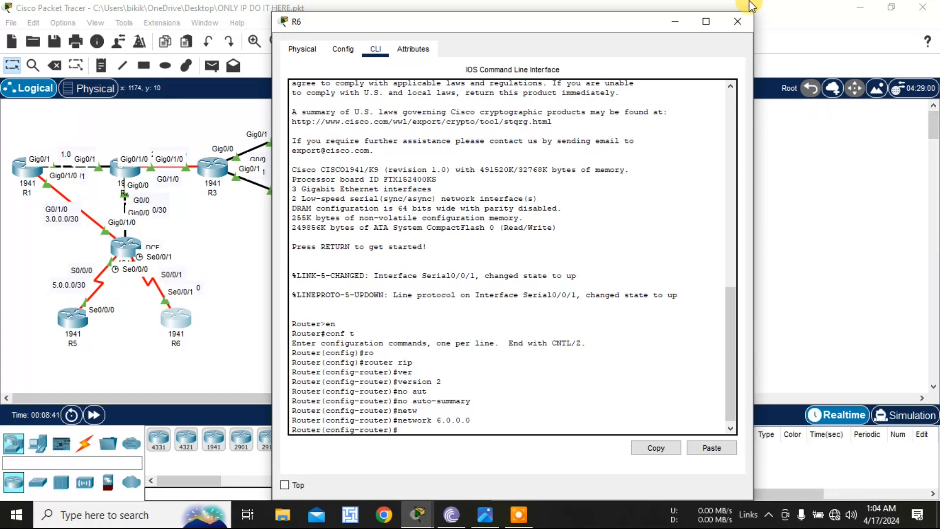
click(733, 20)
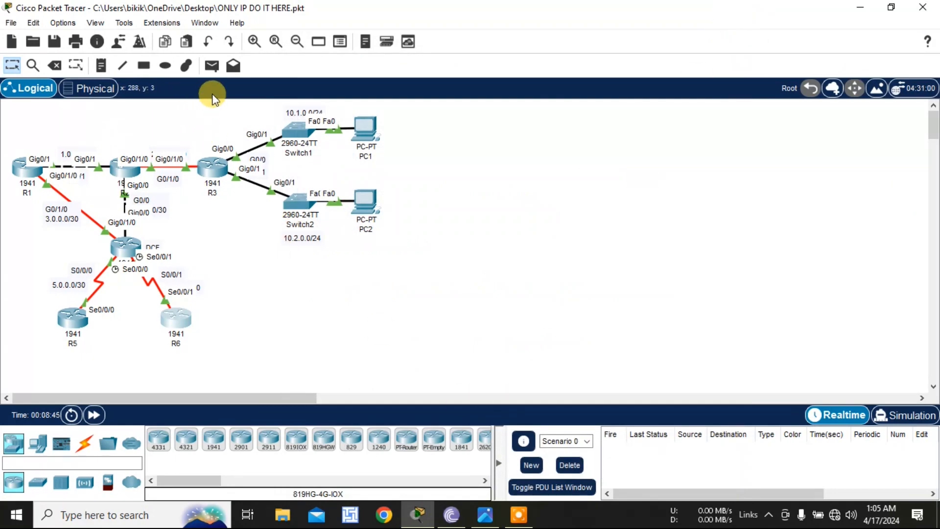
Send a simple PDU from R5 to R6 to test connectivity
click(211, 66)
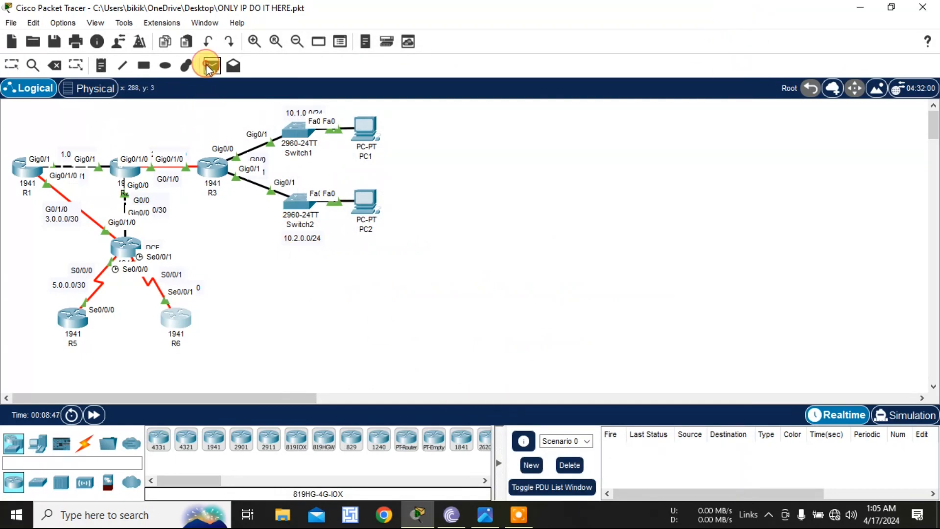
click(76, 325)
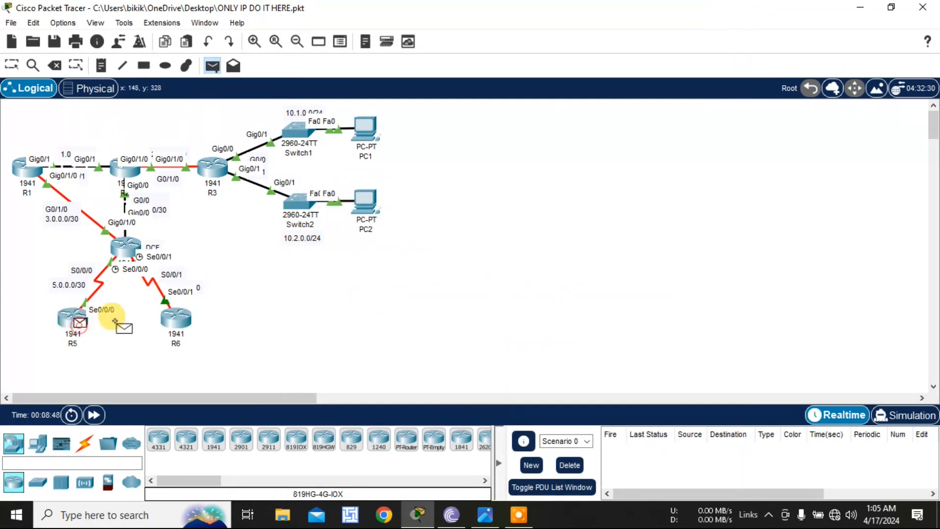
click(185, 323)
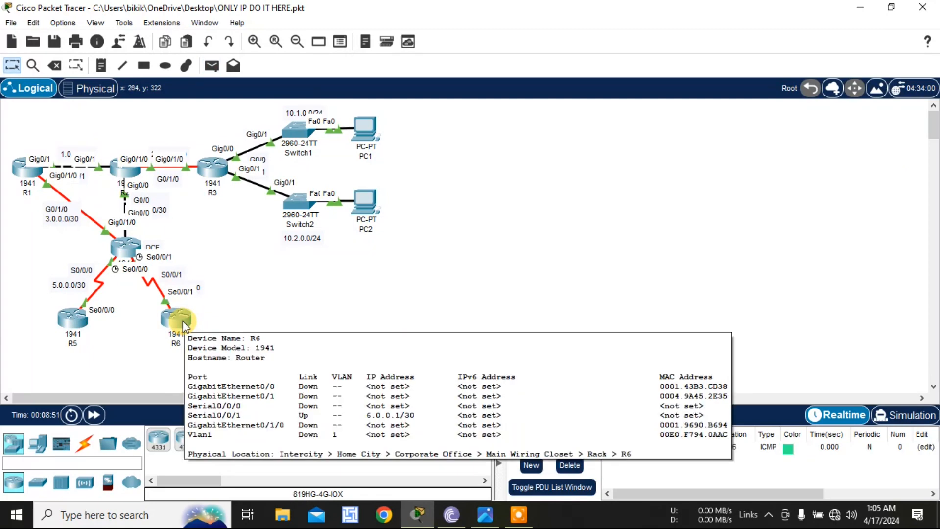
Test connectivity from R5 with one simple PDU to R2 and another to R1
click(211, 65)
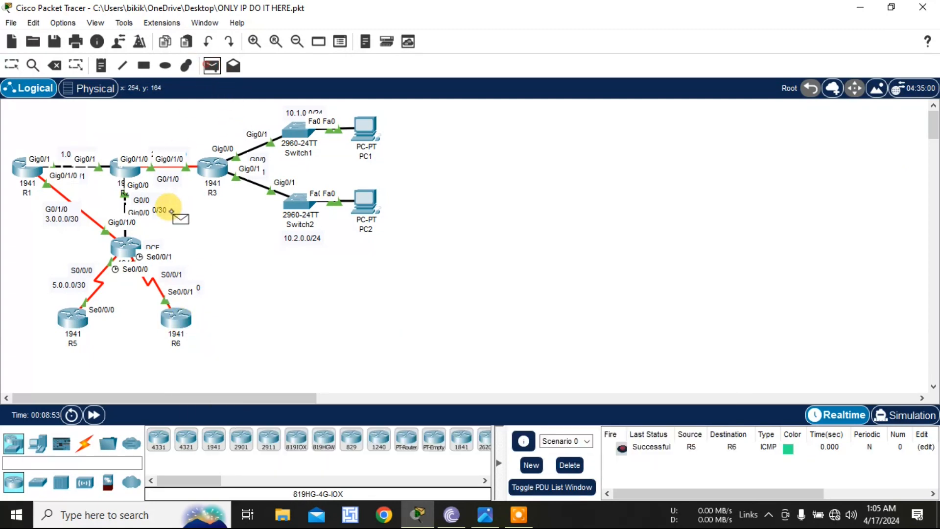
click(68, 327)
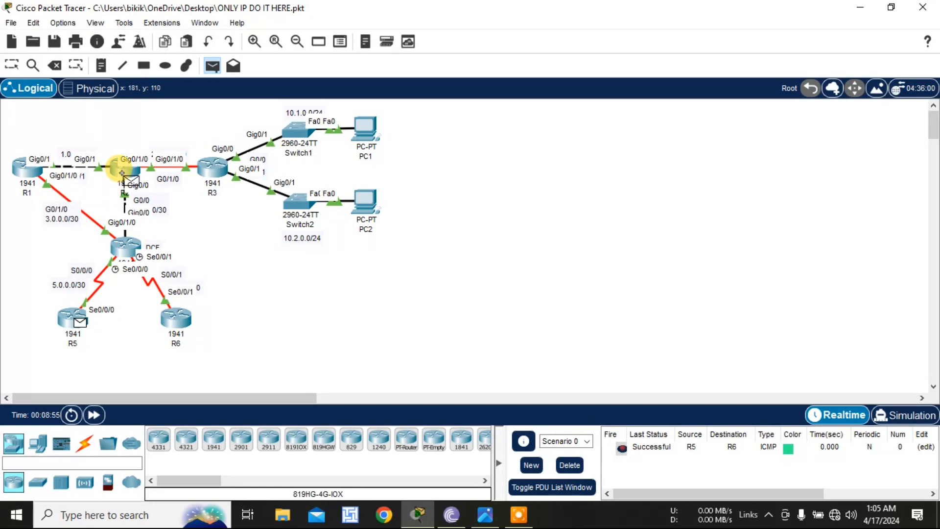
mouse_move(122, 172)
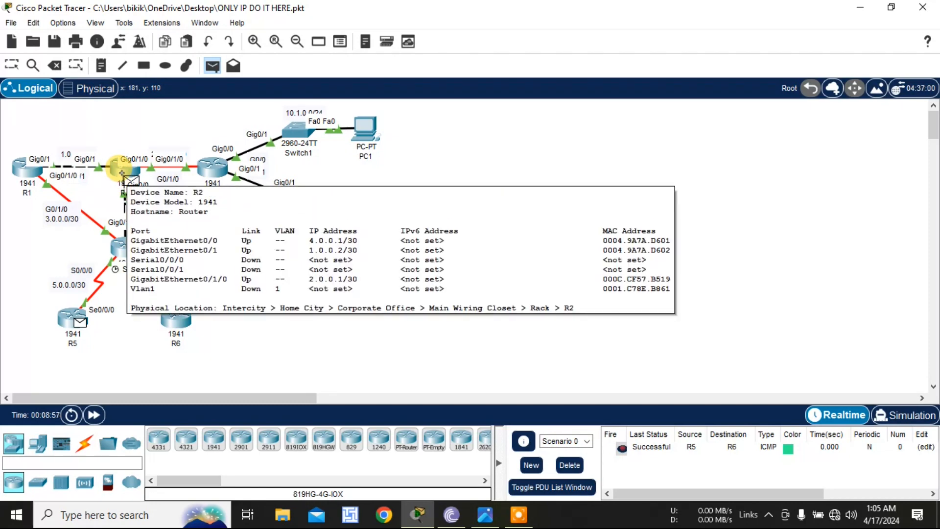
click(123, 174)
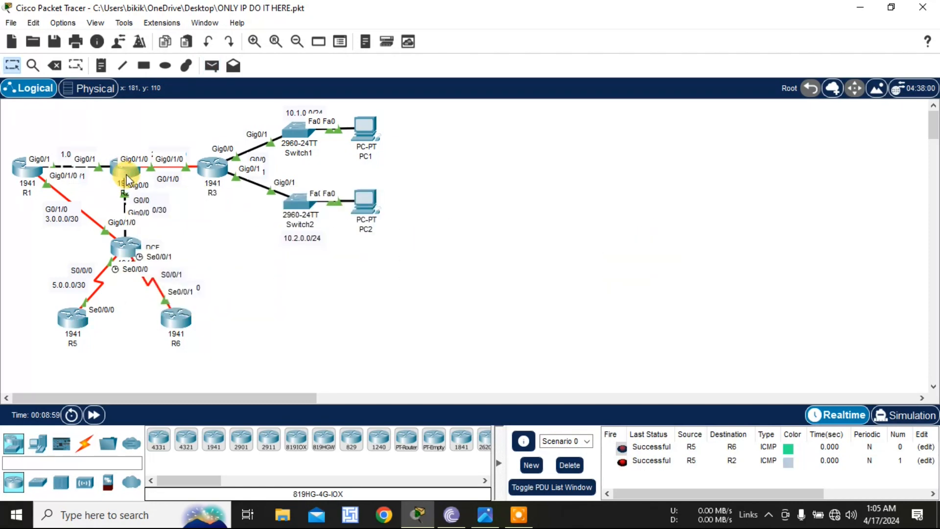
click(211, 65)
click(74, 317)
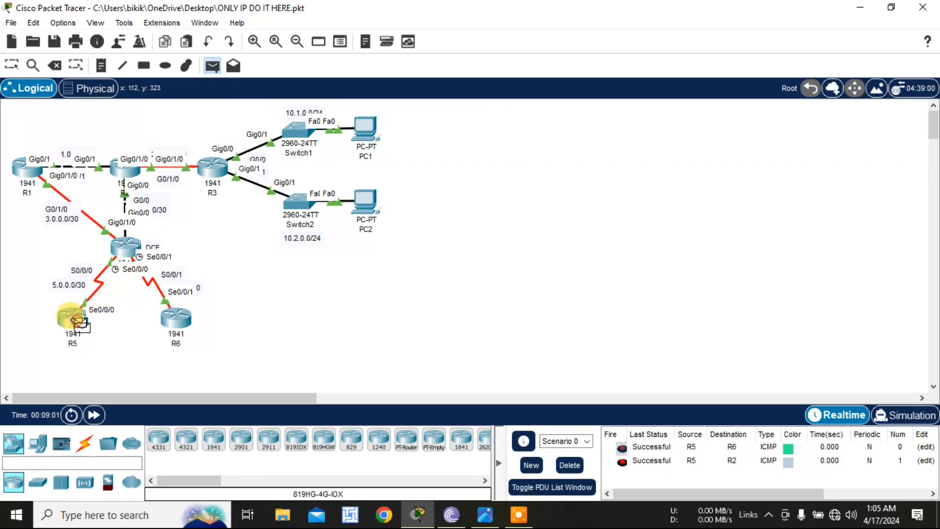
click(25, 163)
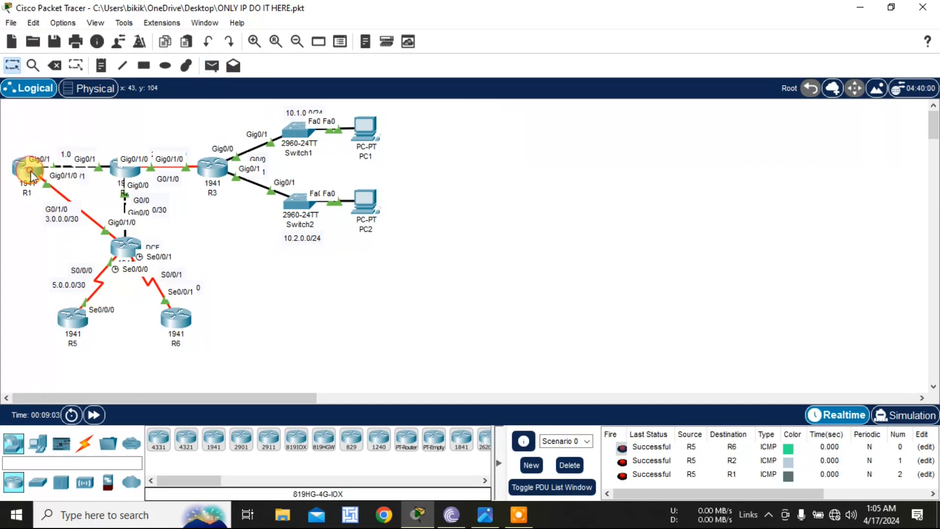
Send a simple PDU from R5 to PC2 and fire it a second time from the PDU list
click(211, 67)
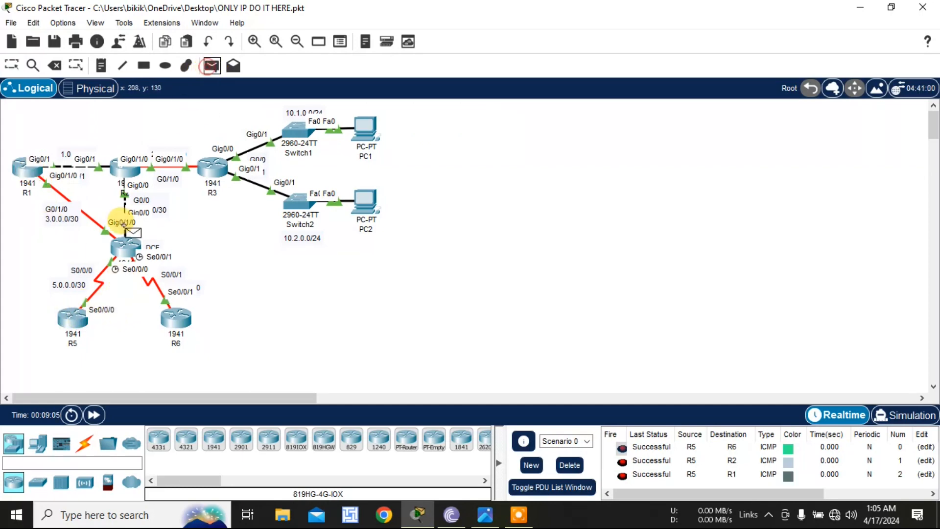
click(87, 323)
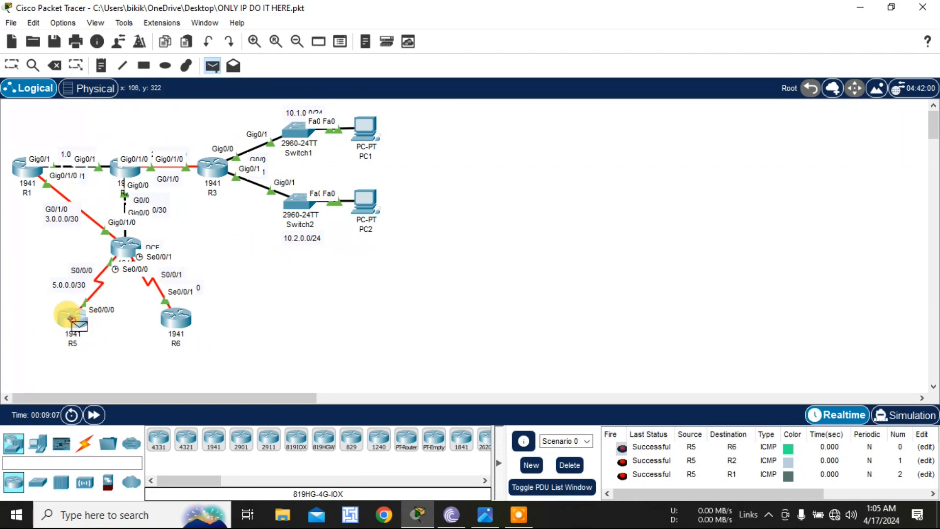
click(364, 200)
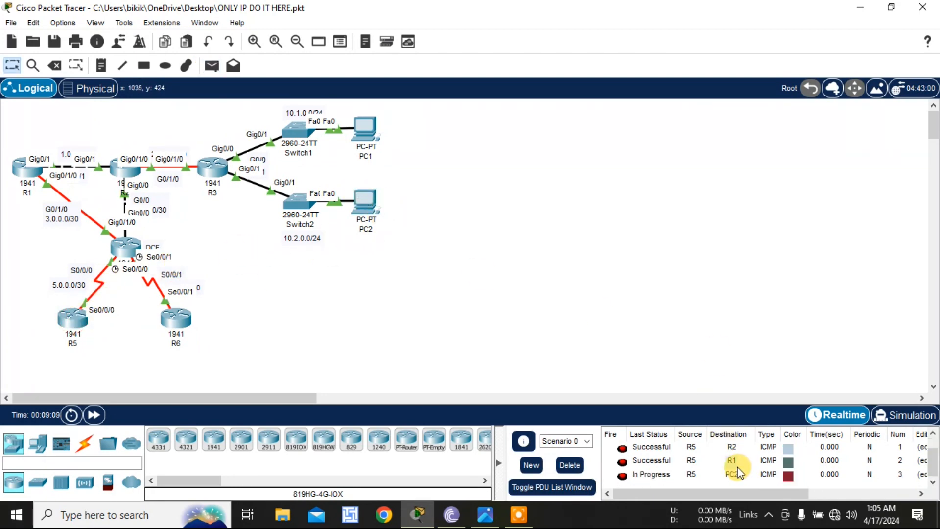
scroll(646, 472, down, 1)
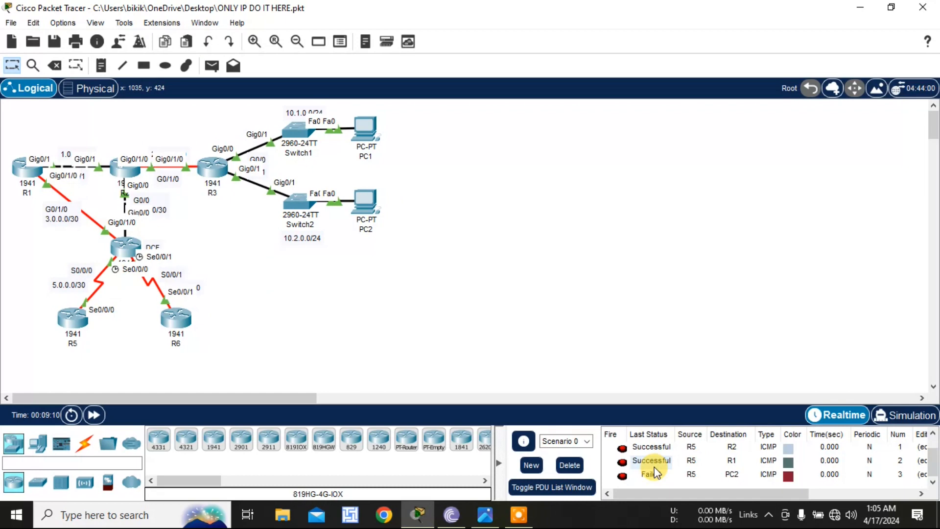
click(622, 475)
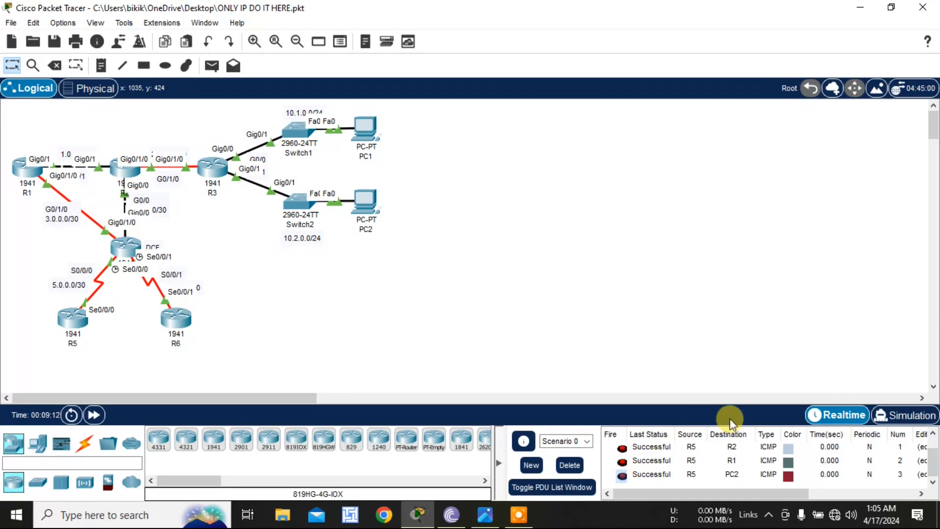